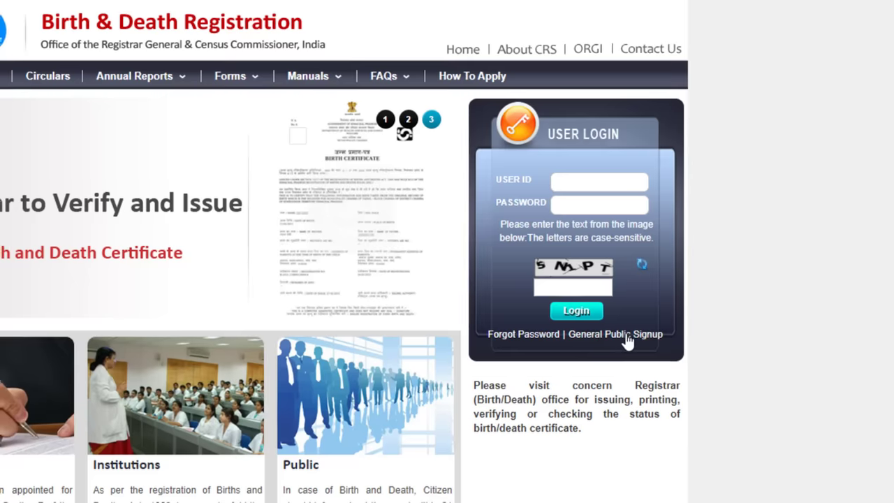
Open the General Public sign-up form and enter the user name, e-mail, mobile number and 08-04-2020 as the date of occurrence
click(628, 337)
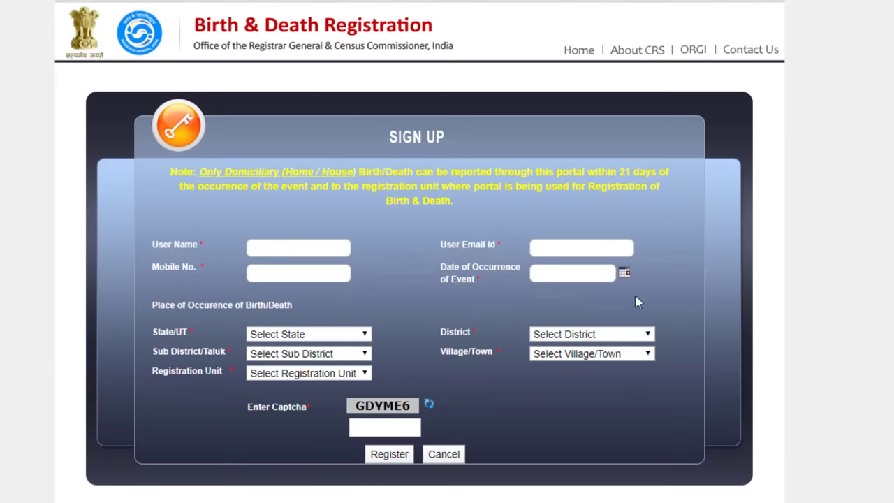
click(282, 244)
text(ishanmonitor)
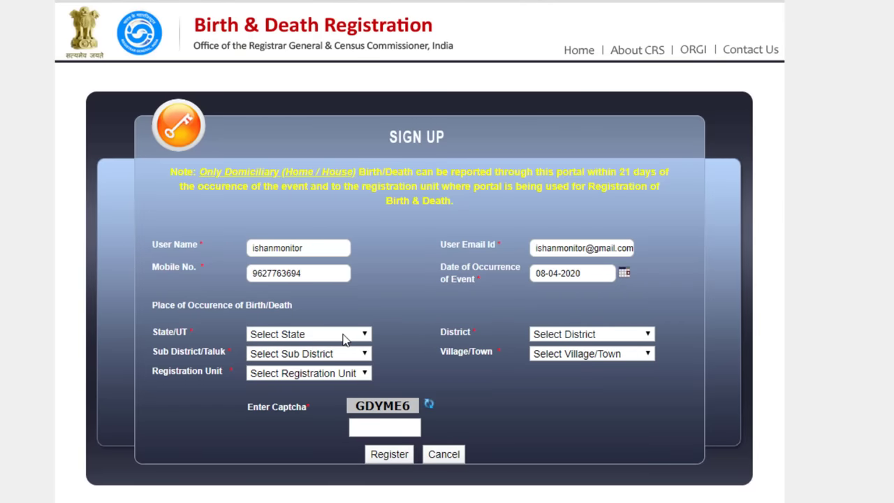
Set the place of occurrence to the state Uttar Pradesh and the district Bijnor
click(344, 337)
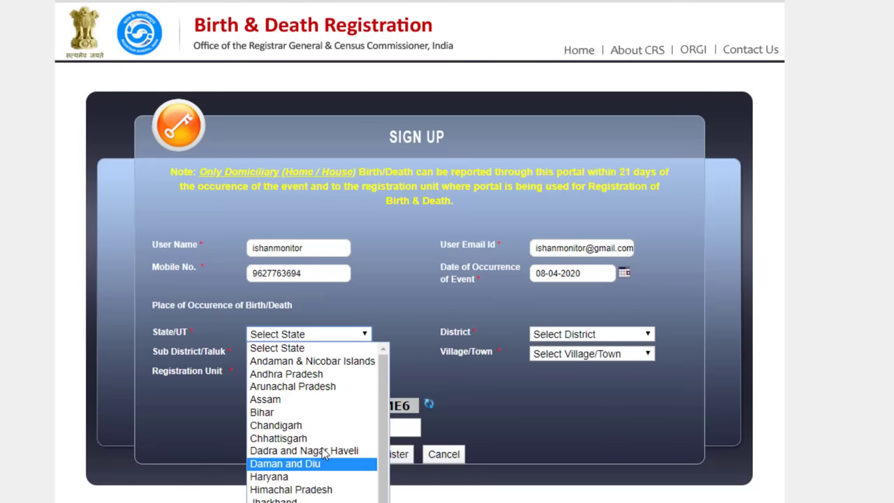
scroll(315, 461, down, 1)
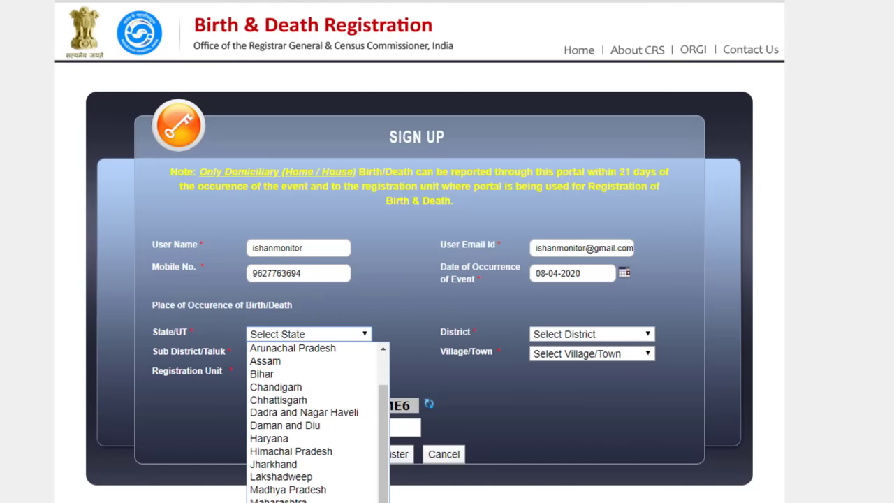
key(u)
key(Return)
click(581, 335)
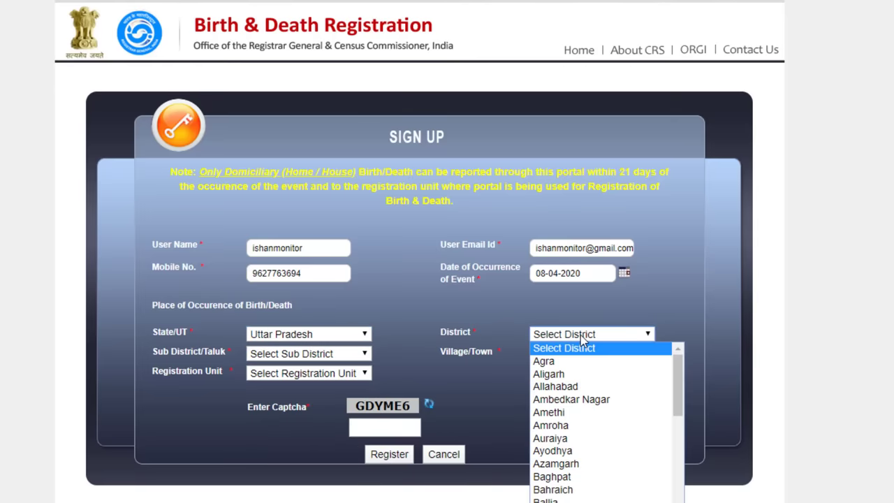
key(b)
key(i)
key(j)
key(Return)
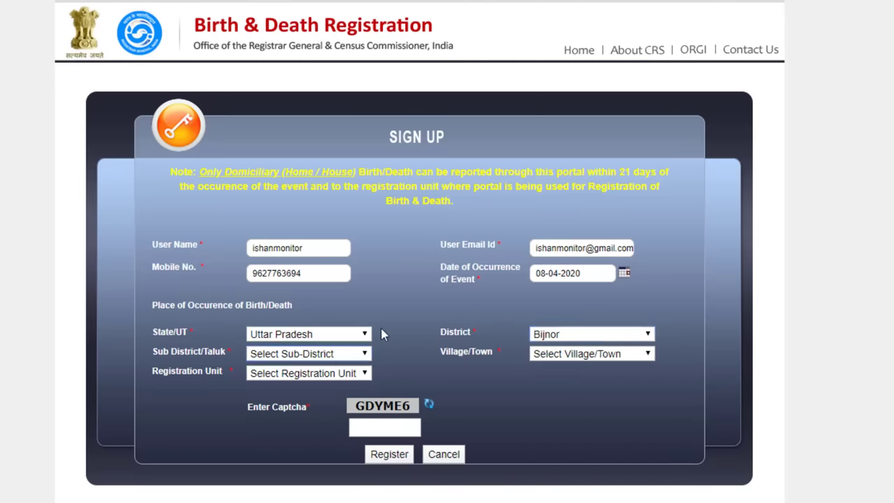
Choose Nagina as the sub-district and Kiratpur as the village/town of occurrence
click(288, 353)
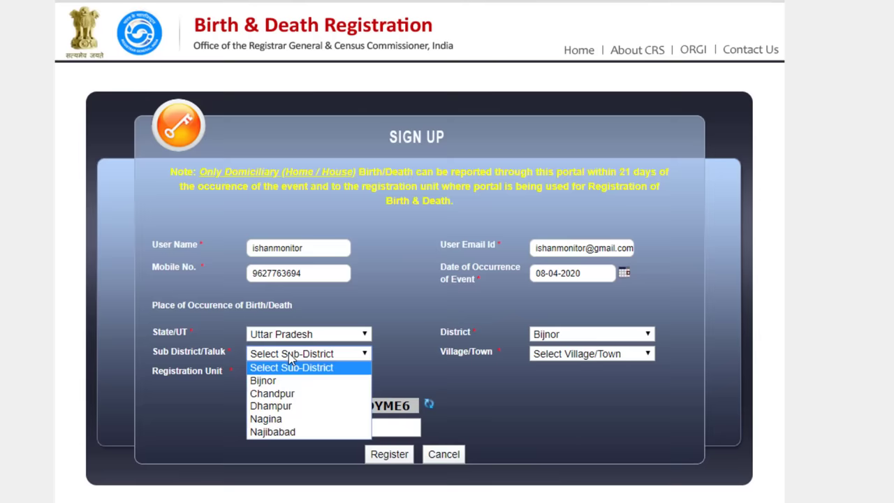
click(293, 418)
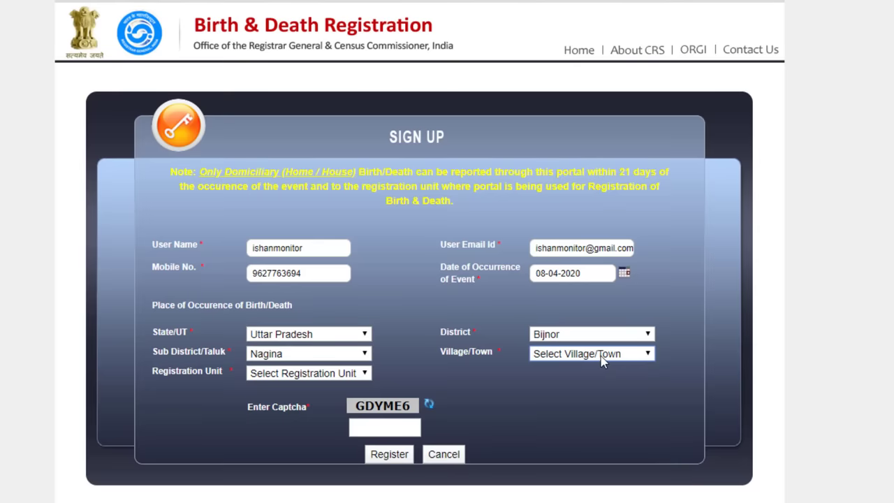
click(602, 355)
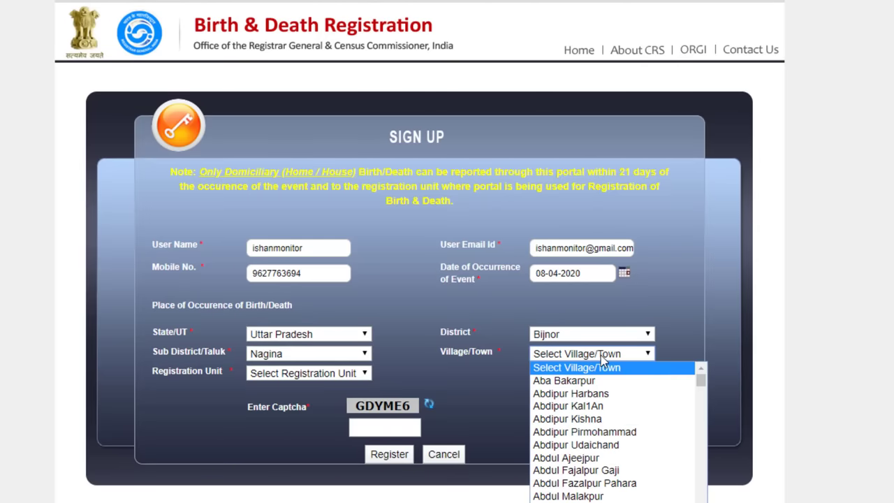
key(k)
key(i)
key(r)
key(Return)
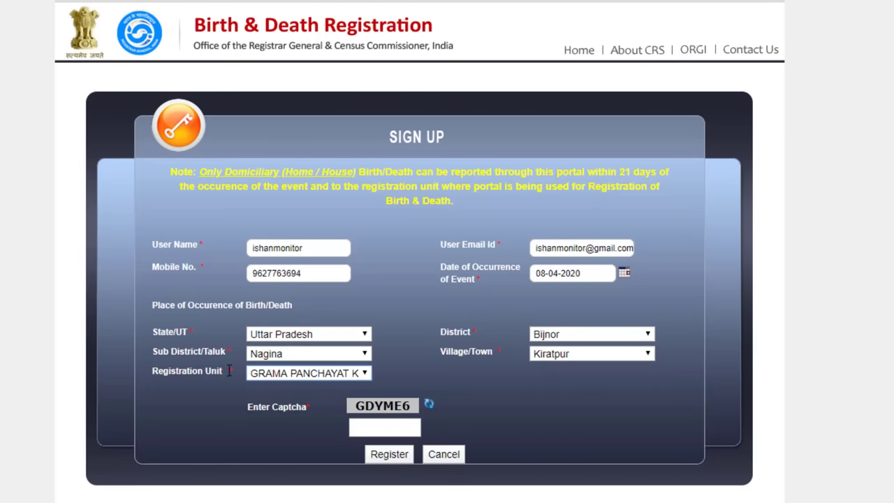
Enter the captcha code shown on the sign-up form and submit the registration
click(375, 429)
text(GDYME6)
click(391, 455)
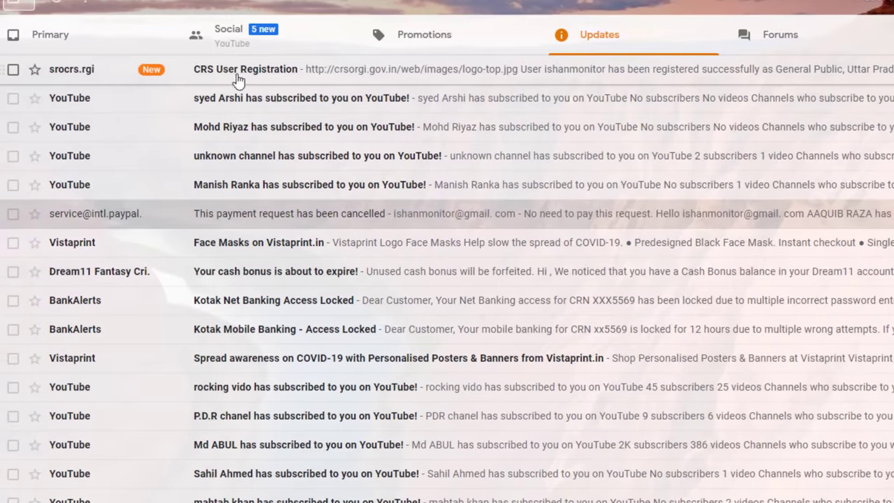
Switch to Gmail, open the CRS User Registration e-mail and copy the login ID from it
click(238, 79)
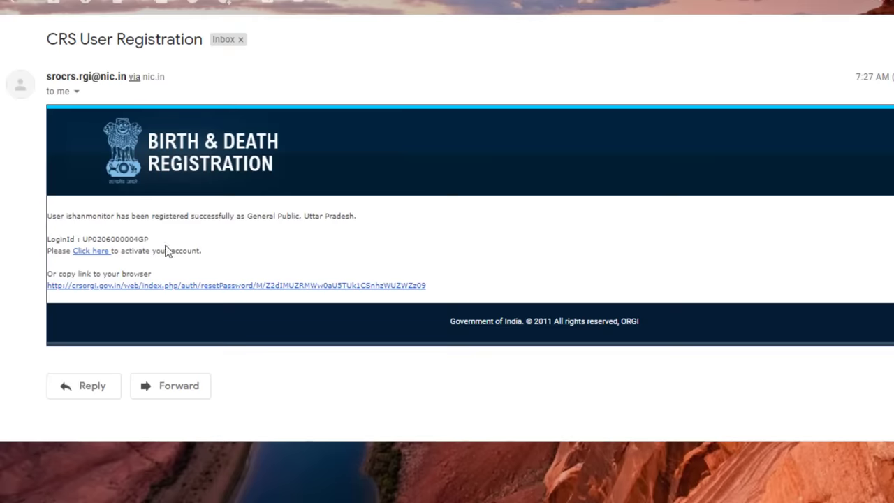
drag(150, 238, 112, 249)
click(111, 249)
double_click(146, 239)
key(ctrl+c)
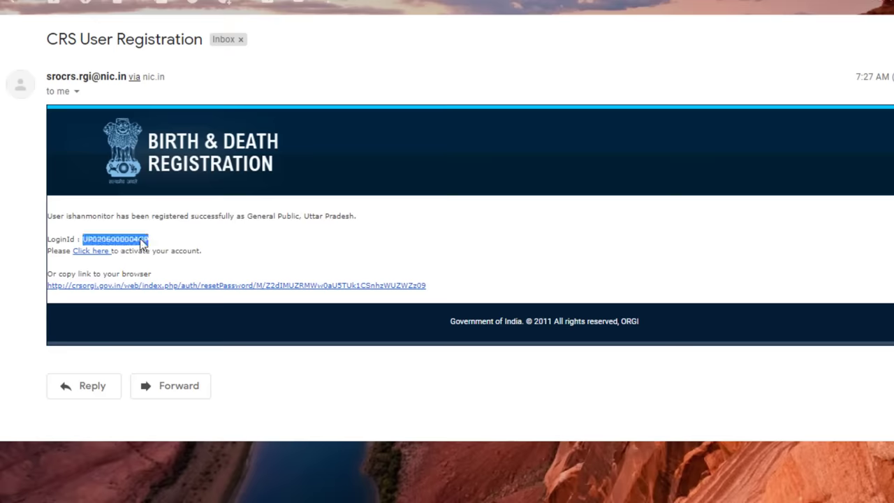
Open the account activation link from the e-mail, paste the user ID and use the browser's suggested password as the new password
click(102, 256)
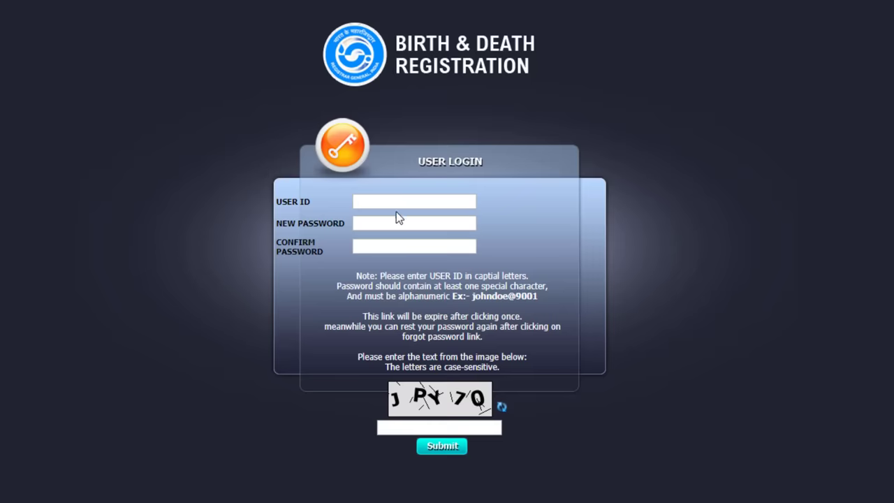
click(401, 202)
key(ctrl+v)
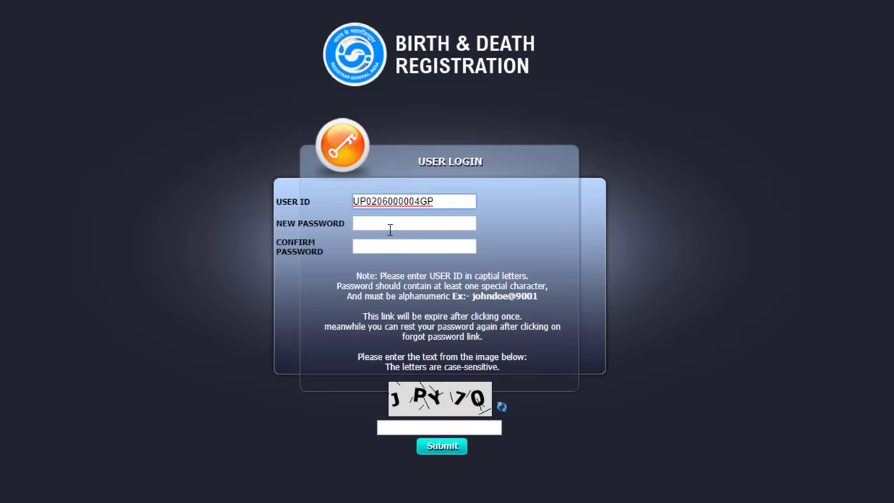
click(390, 223)
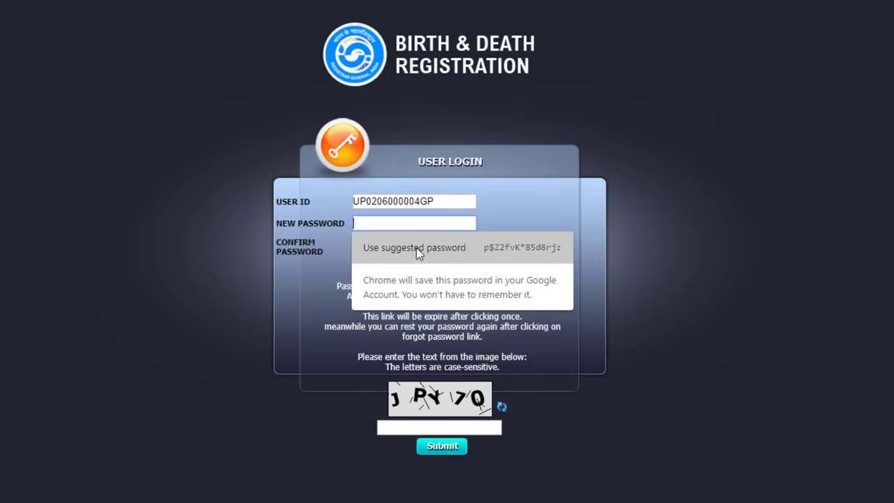
click(415, 249)
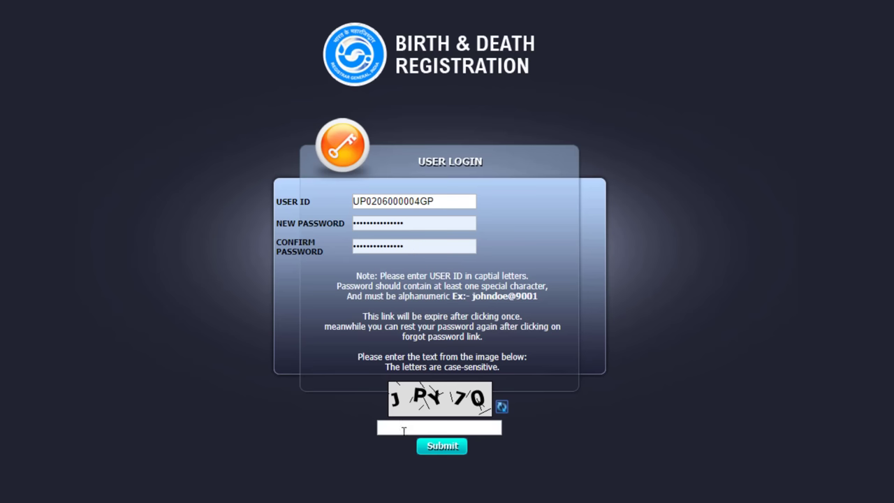
Refresh the captcha image, enter the new captcha code and submit the new password
click(404, 430)
text(JPY7)
click(502, 407)
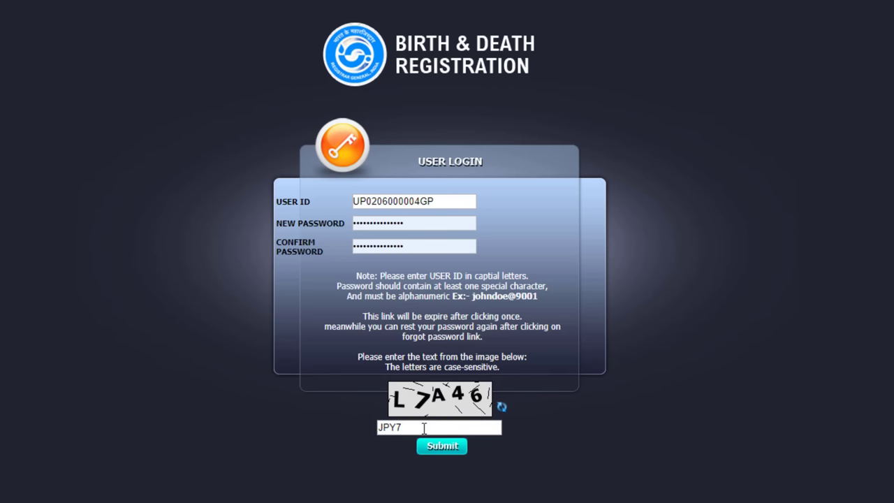
drag(423, 428, 364, 434)
text(L7A46)
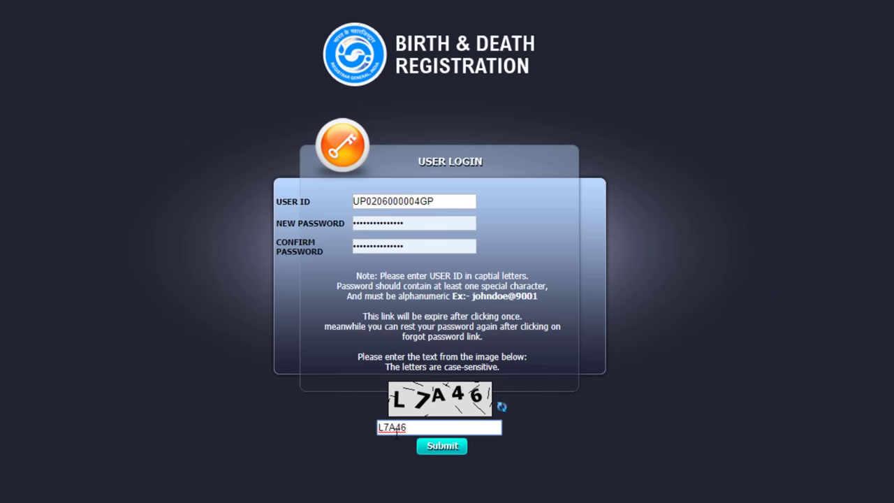
click(443, 452)
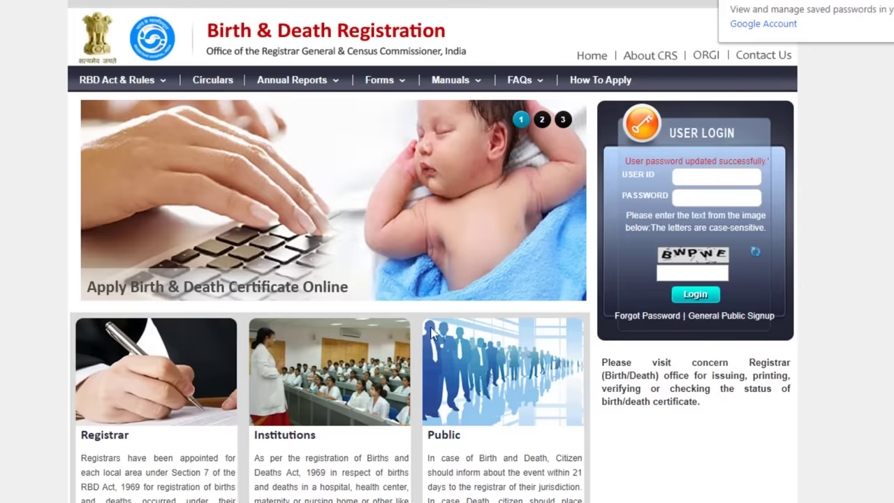
Log in to the portal with the user ID, account password and captcha code
click(710, 176)
click(699, 202)
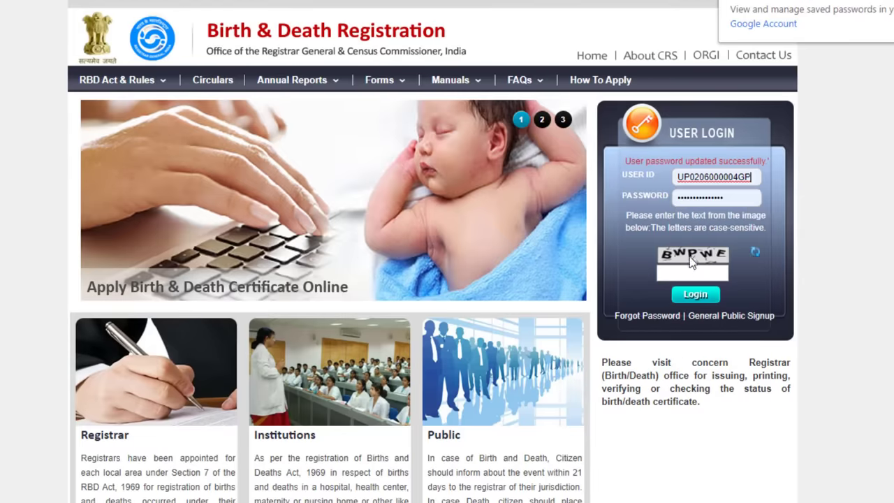
click(689, 274)
text(BWPWE)
key(Return)
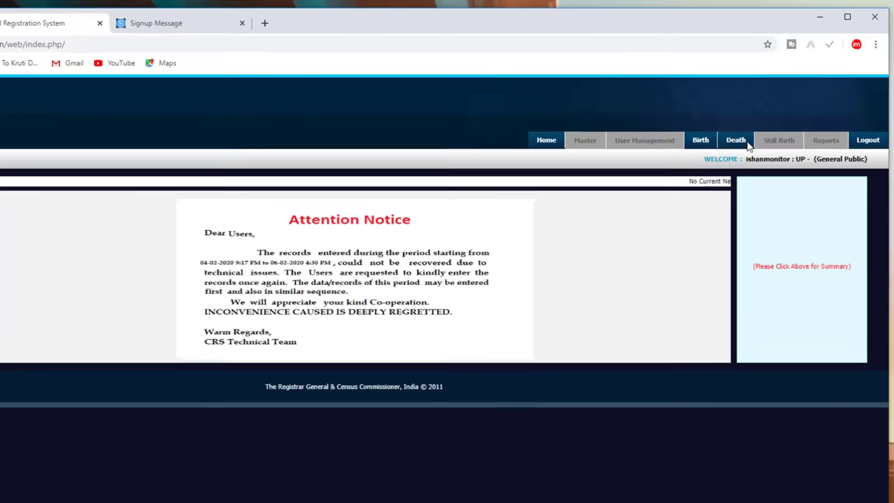
Open a new death registration form and look through its sections
mouse_move(763, 117)
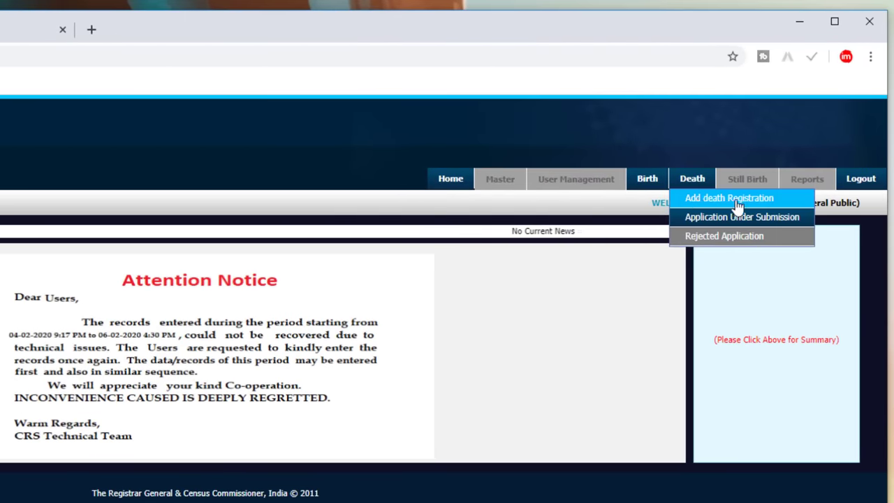
click(707, 202)
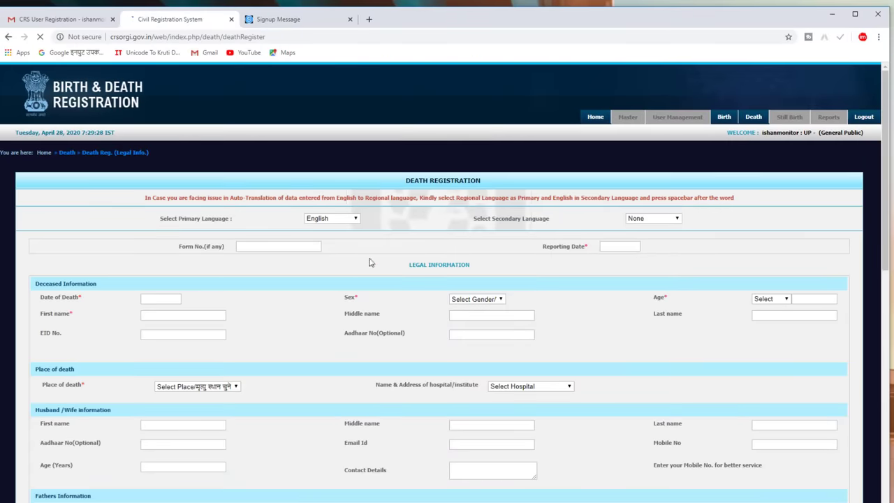
scroll(628, 272, down, 2)
scroll(631, 343, down, 2)
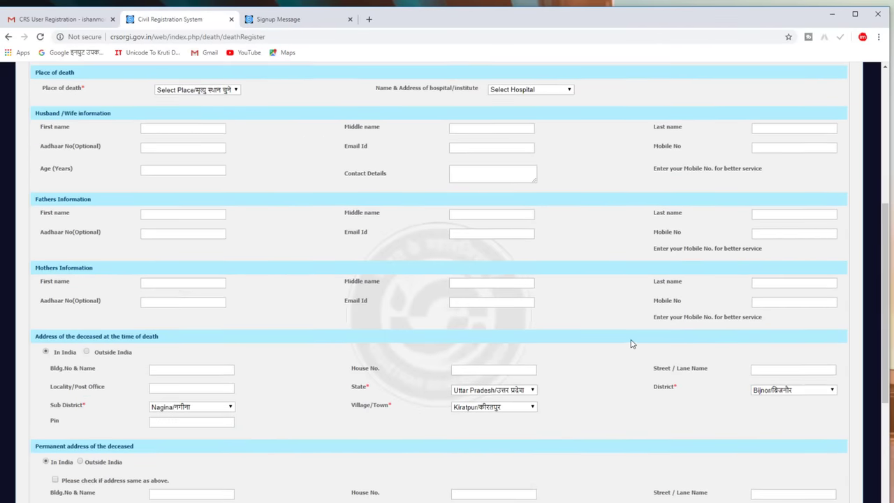
scroll(630, 342, up, 5)
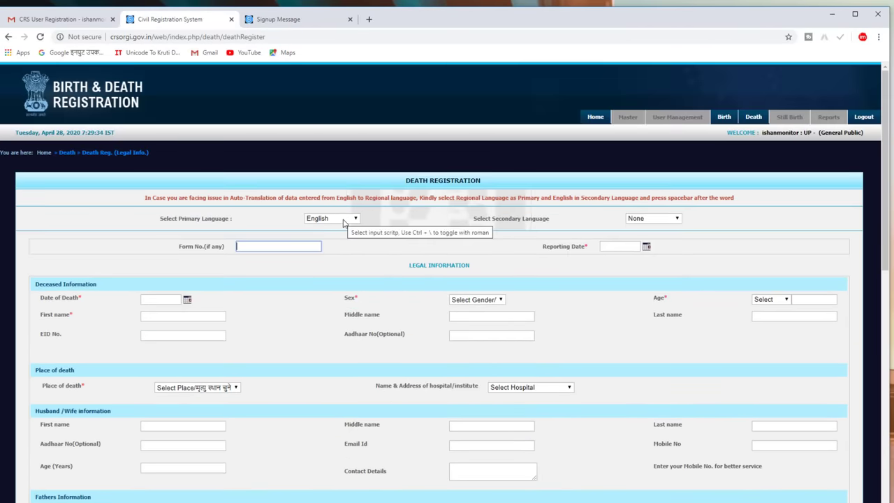
Keep English as the primary language of the death registration form and select Hindi as the secondary language
click(344, 218)
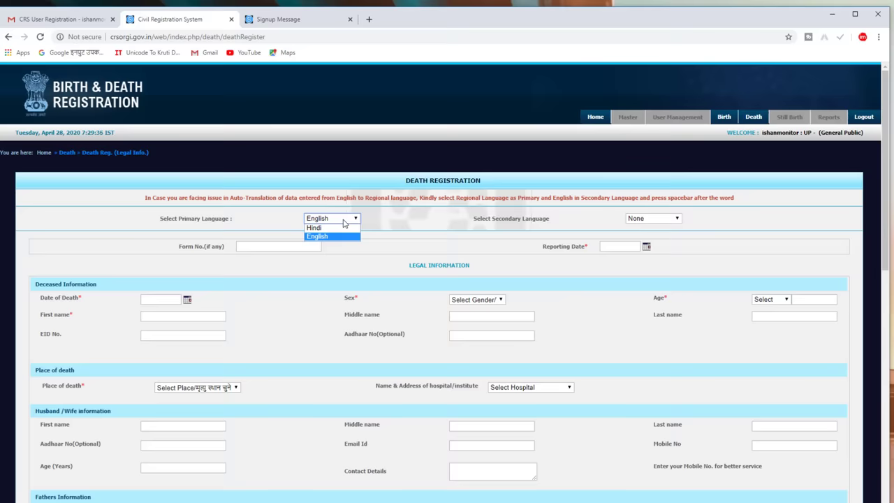
click(657, 218)
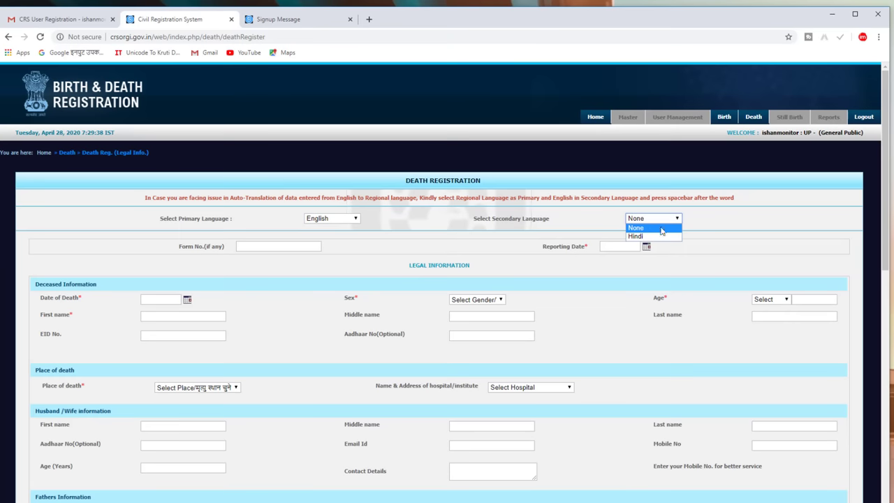
click(659, 237)
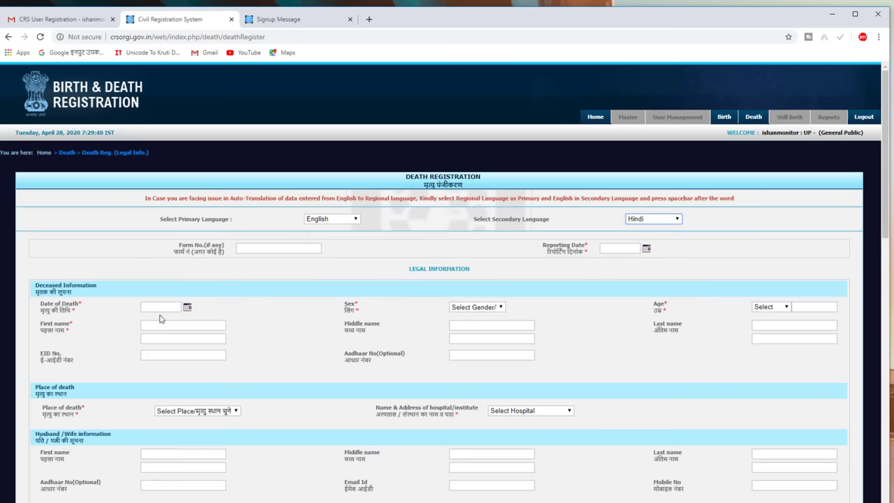
Set the reporting date to 28-04-2020 and the date of death to 08-04-2020
scroll(439, 335, down, 4)
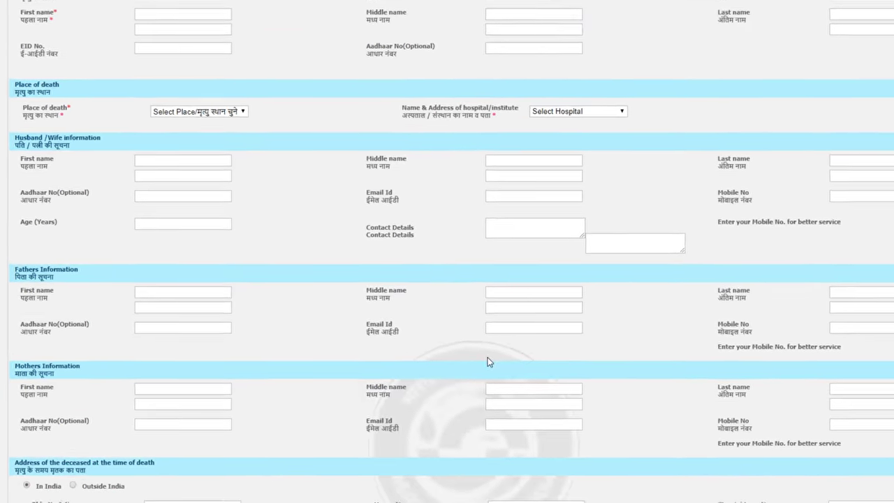
scroll(483, 360, up, 10)
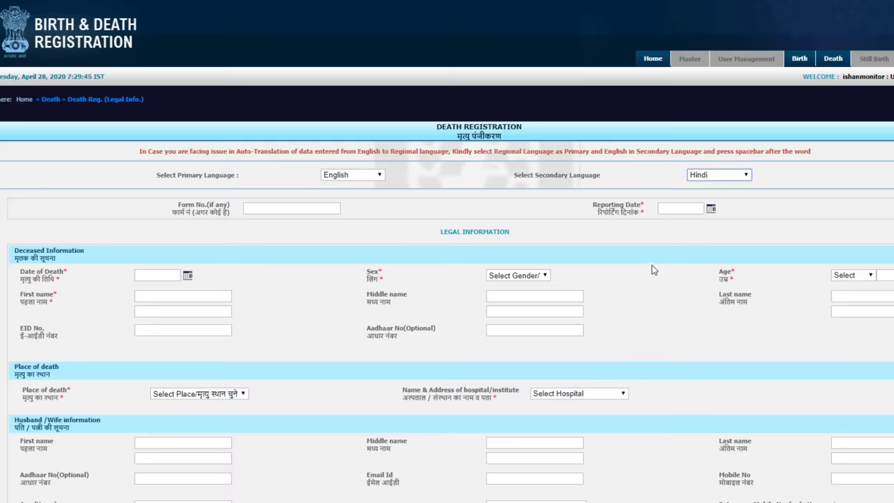
click(711, 210)
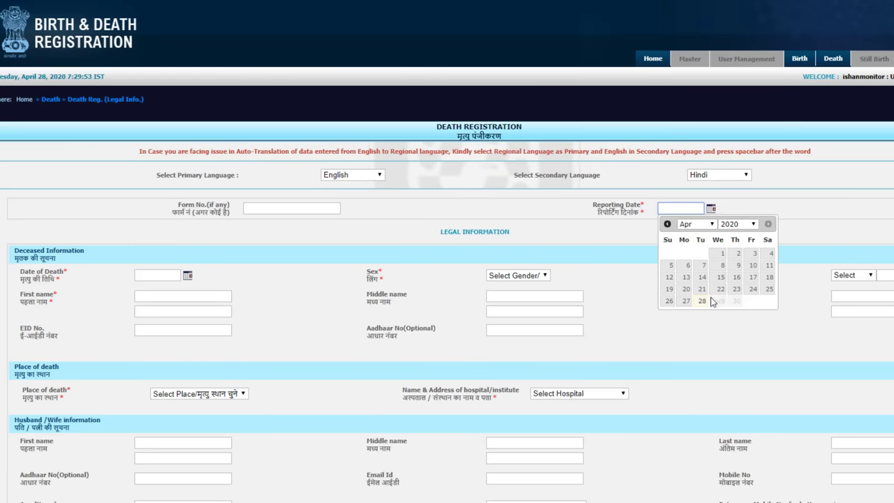
click(702, 300)
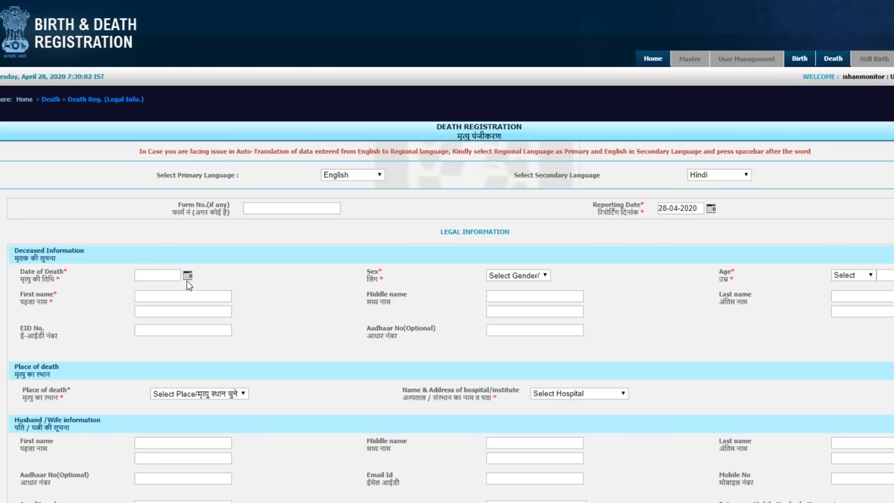
click(187, 275)
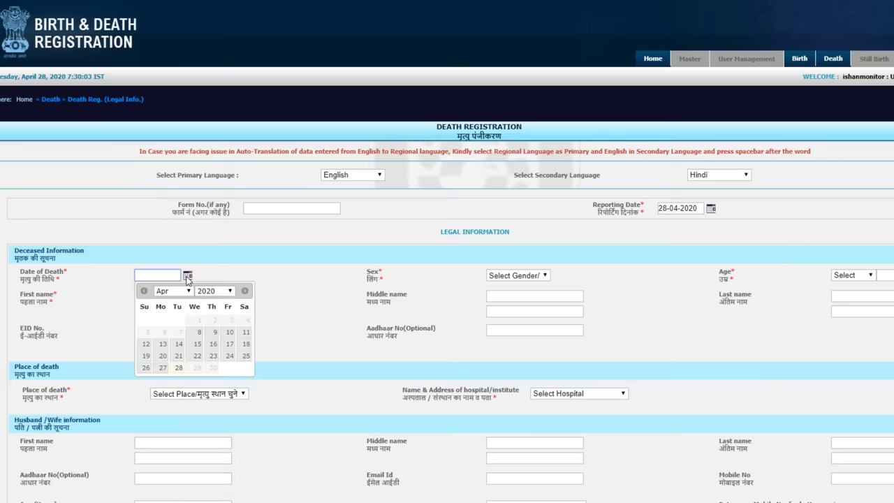
click(198, 333)
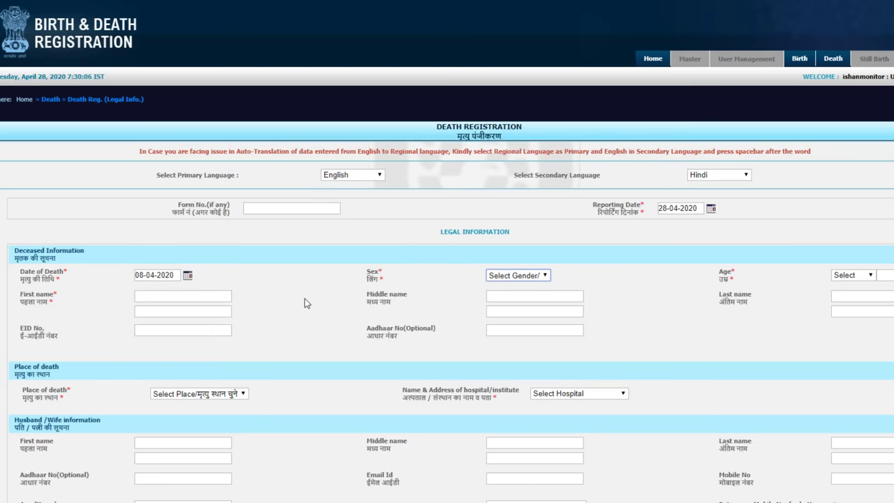
Set the deceased's sex to Male and age to 60 years, and fill in the first and last name
click(508, 276)
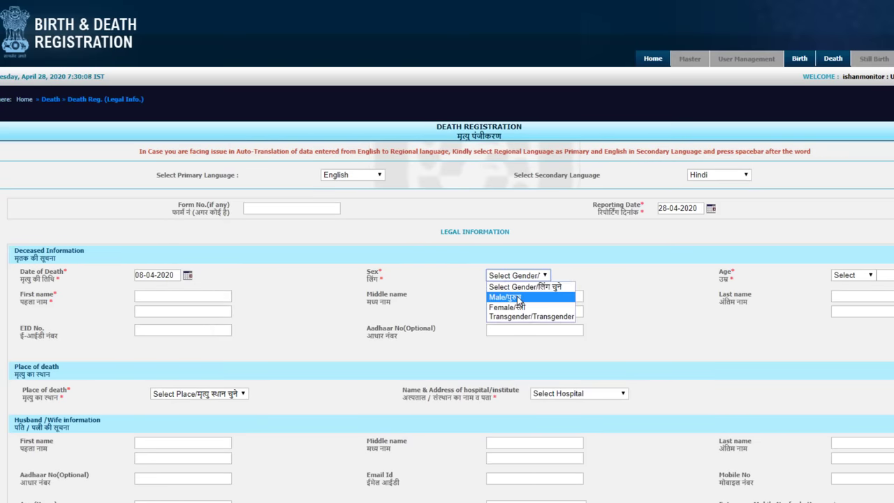
click(517, 297)
click(861, 280)
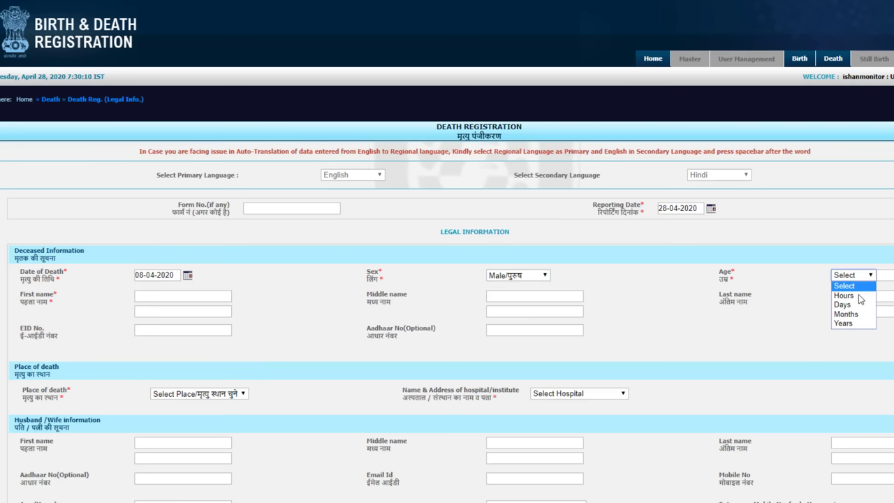
click(858, 323)
key(Tab)
text(60)
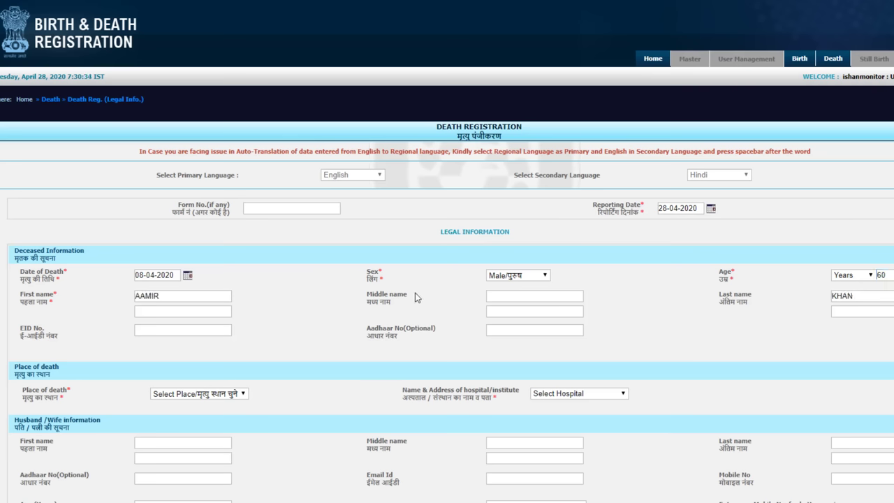
Set the place of death to House and fill in the address where the death occurred
scroll(415, 297, down, 3)
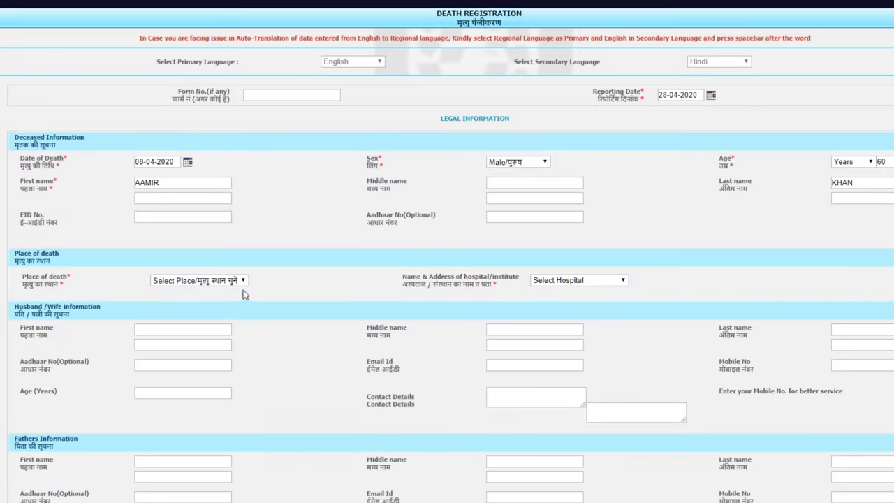
scroll(238, 280, down, 1)
click(179, 225)
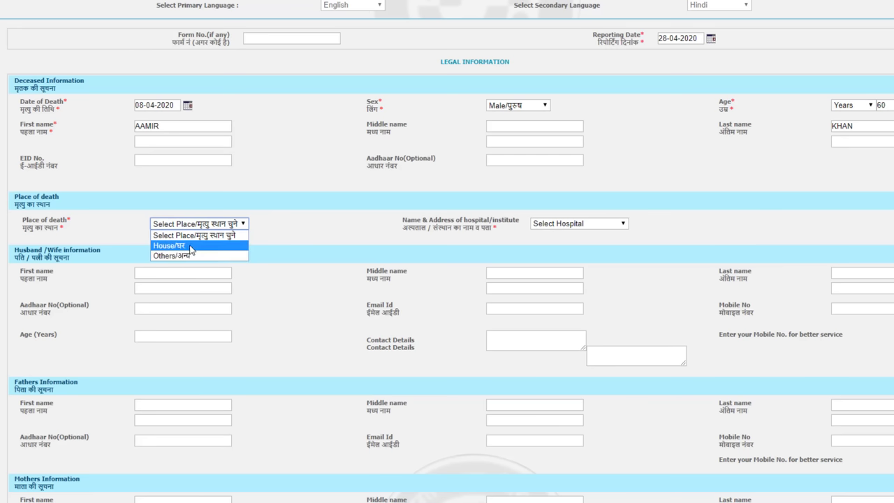
click(190, 249)
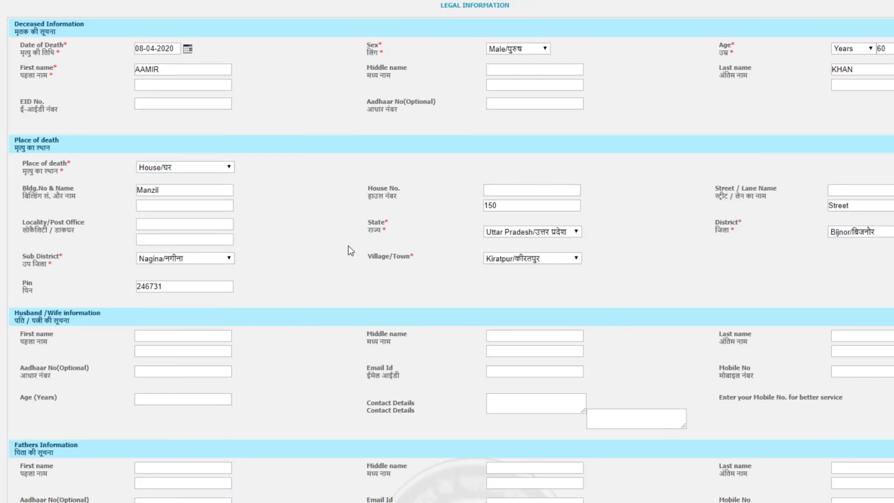
Go through the family, address and informant sections of the form and save the legal information
scroll(343, 246, down, 3)
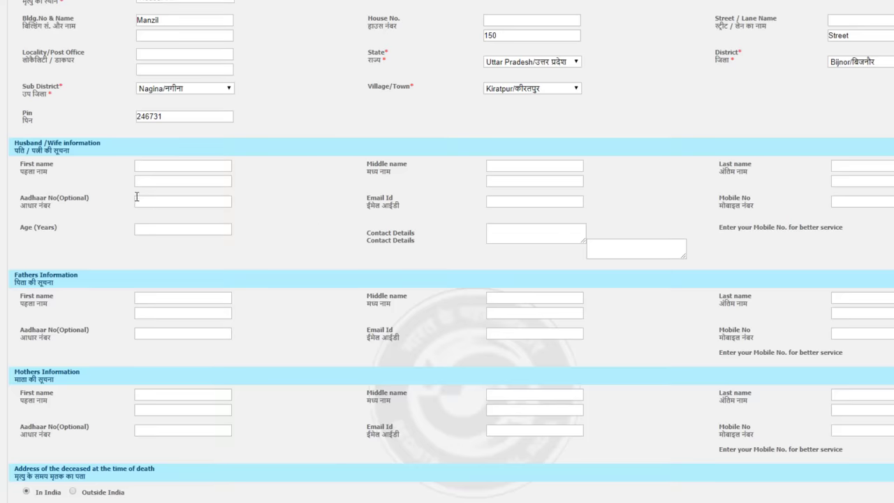
scroll(380, 210, down, 2)
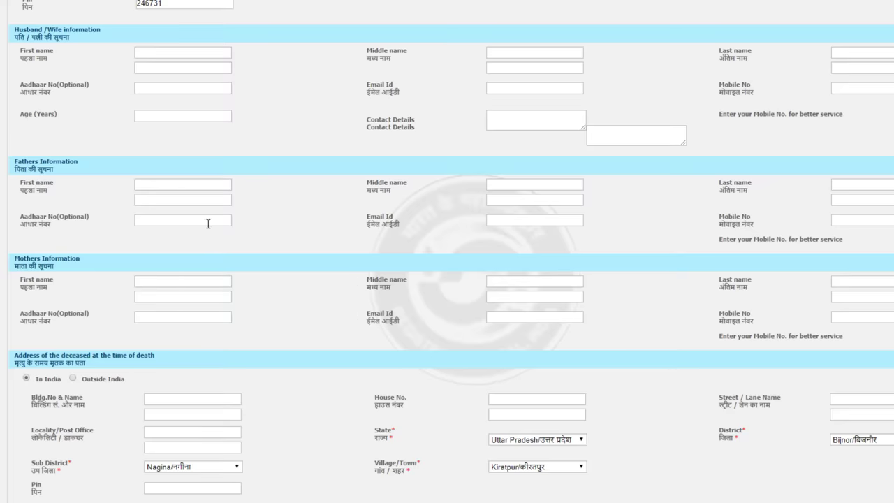
scroll(207, 227, down, 1)
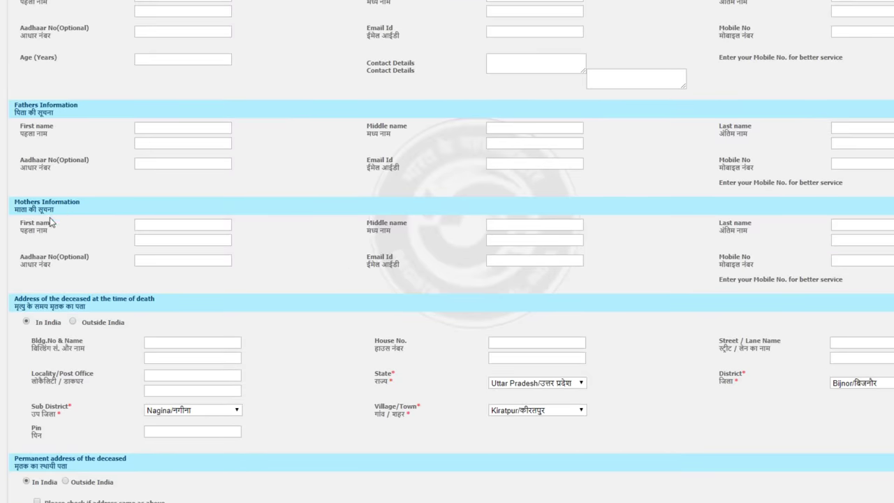
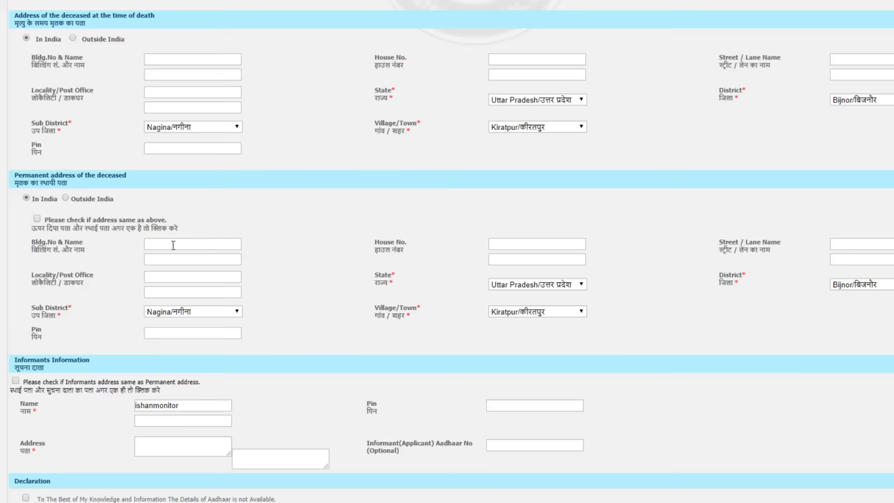
scroll(303, 290, down, 1)
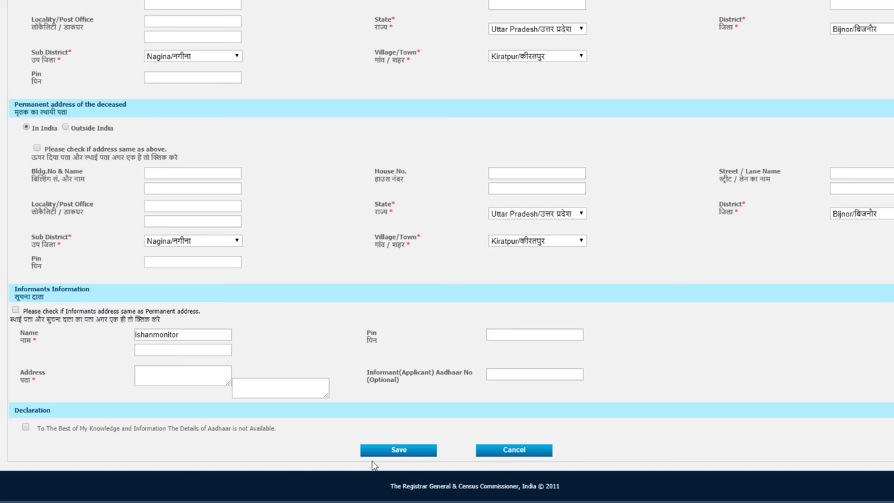
click(408, 453)
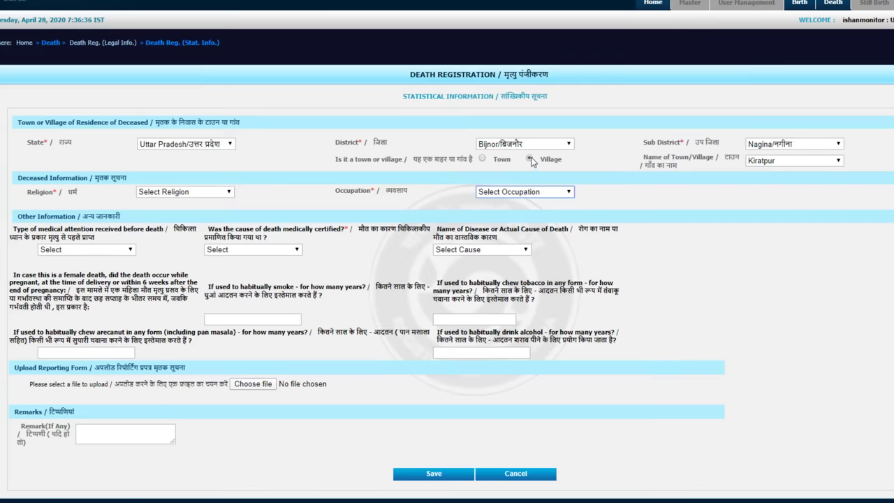
Look through the religion options and set the deceased's occupation to Non worker
click(218, 191)
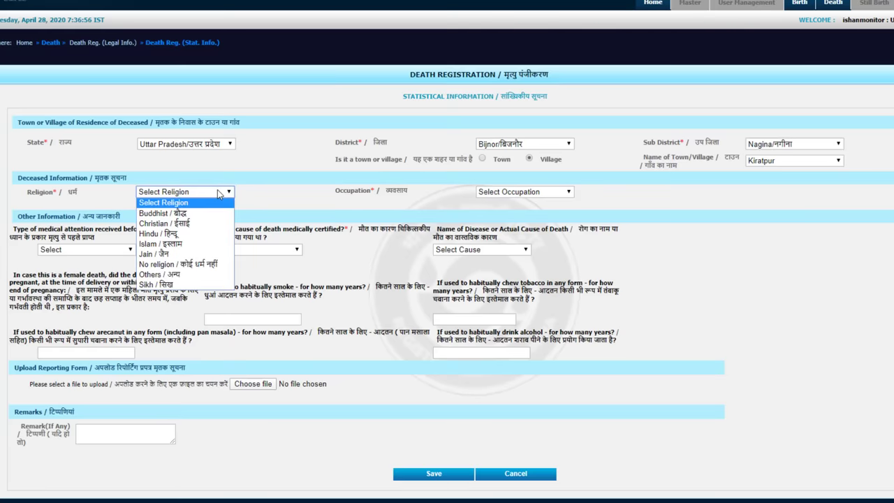
click(218, 190)
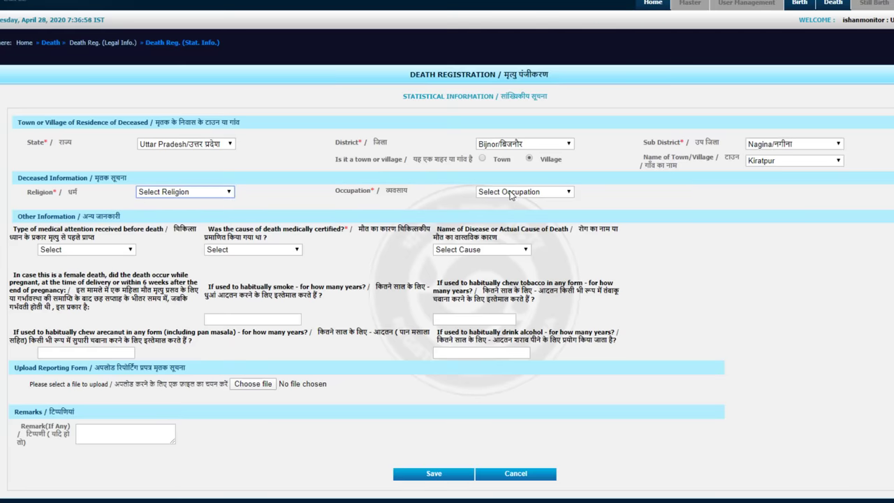
click(510, 193)
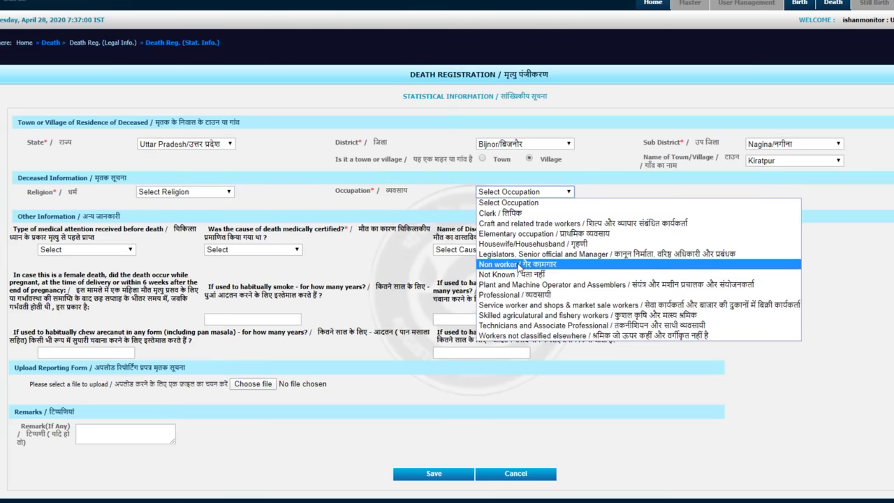
click(521, 268)
Record No medical attention before death, answer No to medical certification of the cause, and set the cause of death to Not Stated
click(74, 249)
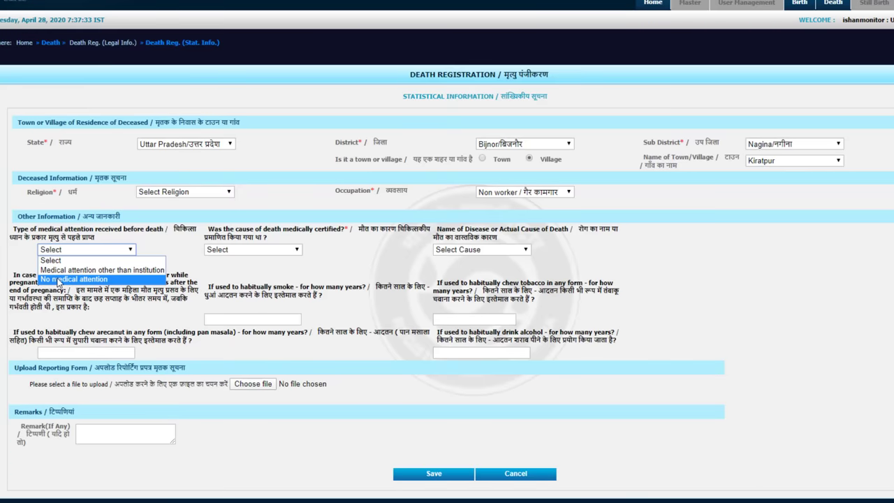
click(76, 280)
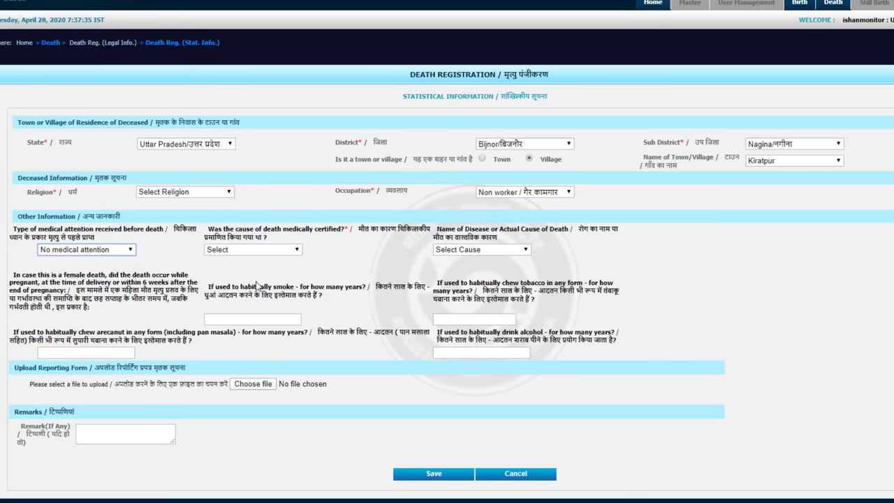
click(265, 249)
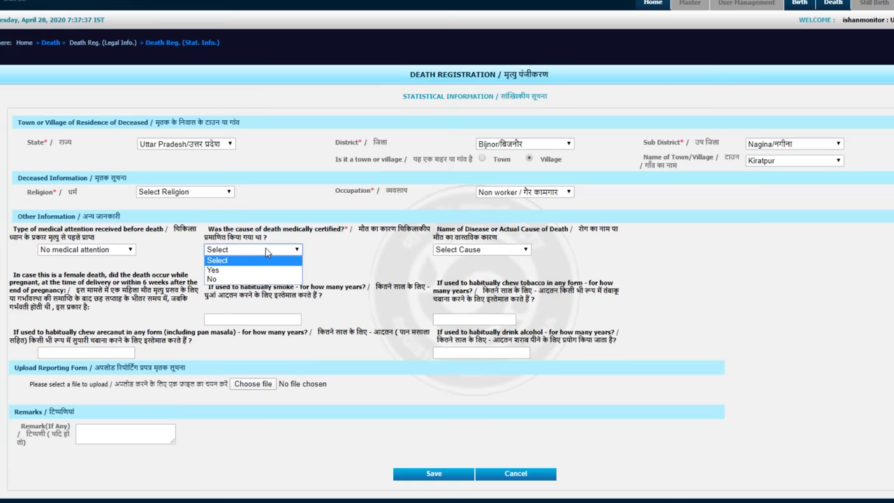
click(240, 280)
click(497, 249)
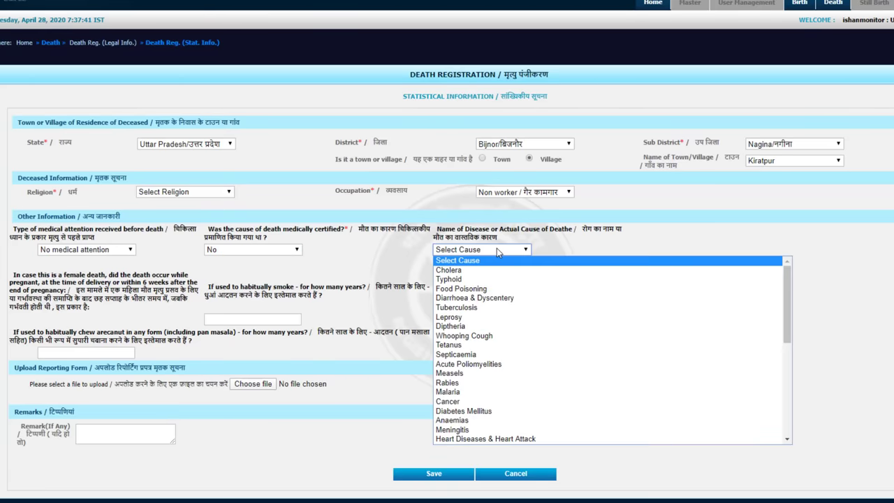
scroll(500, 307, down, 5)
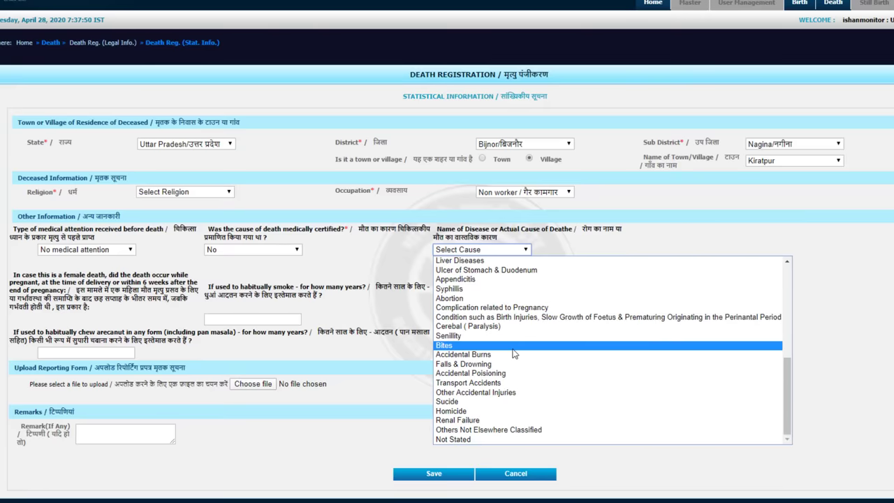
click(460, 440)
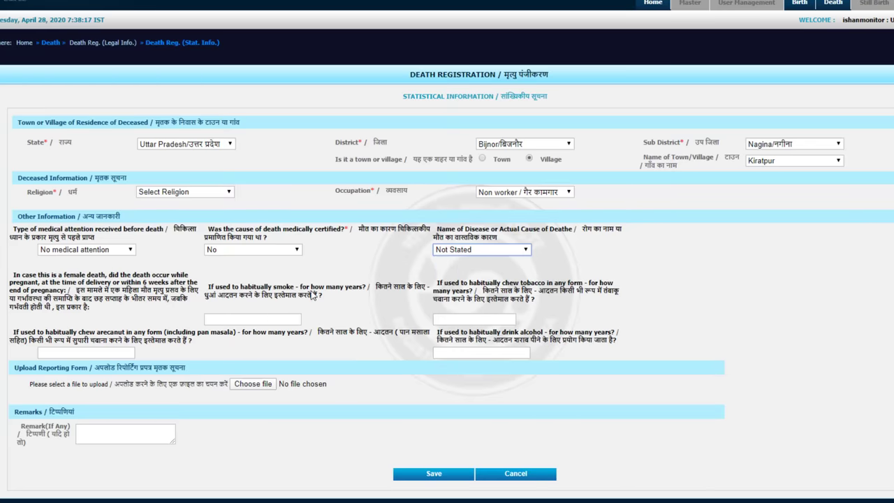
Enter 10 years for smoking, 5 for tobacco, 2 for arecanut and 0 for alcohol, and save the statistical information
click(247, 318)
text(10)
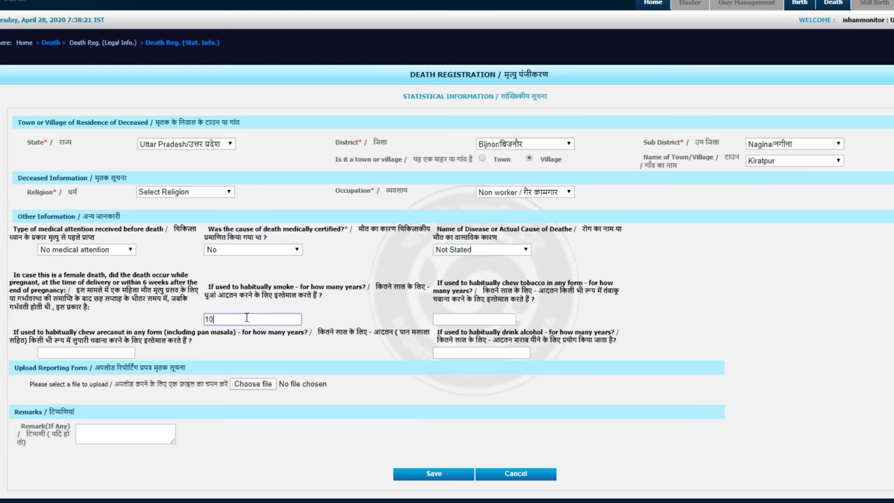
click(499, 317)
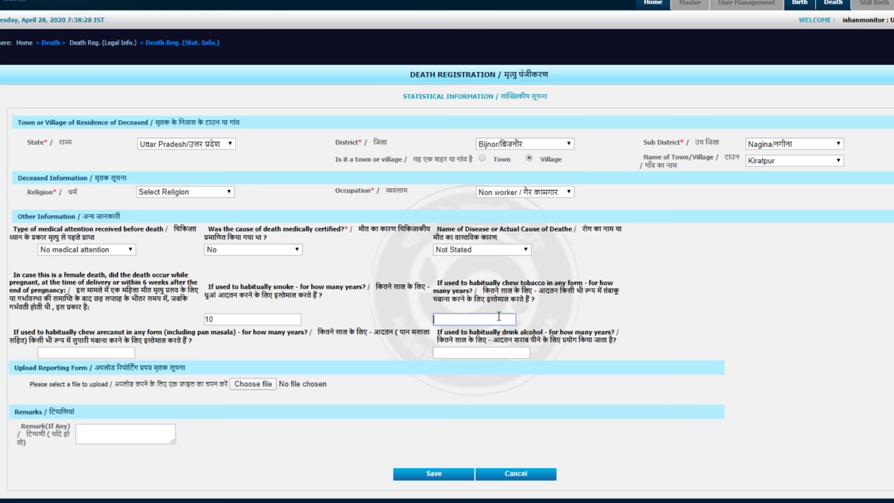
text(5)
click(93, 353)
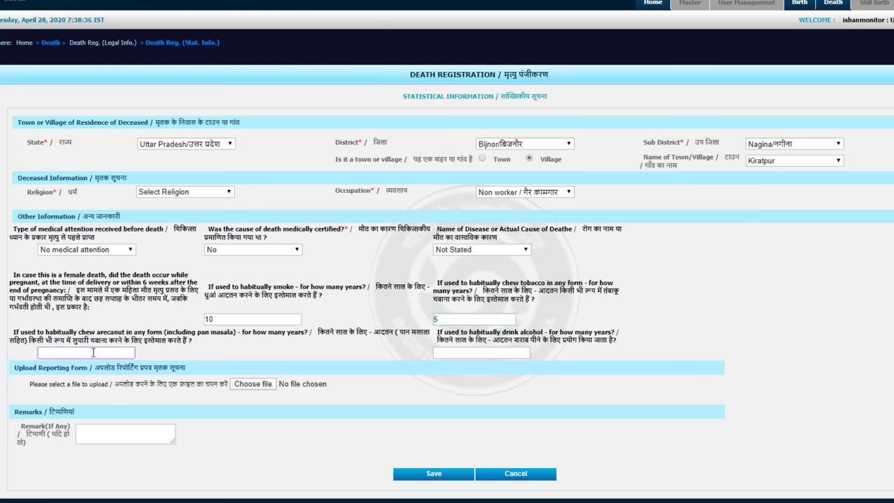
text(2)
click(464, 355)
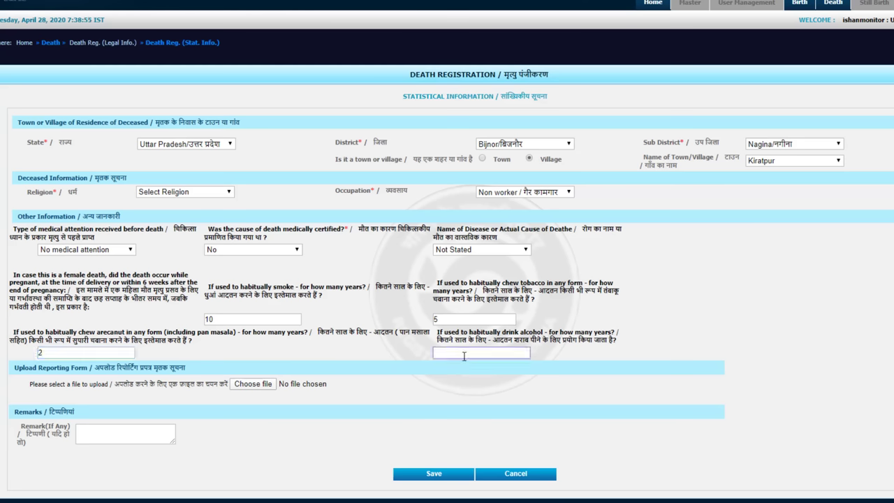
text(0)
click(422, 479)
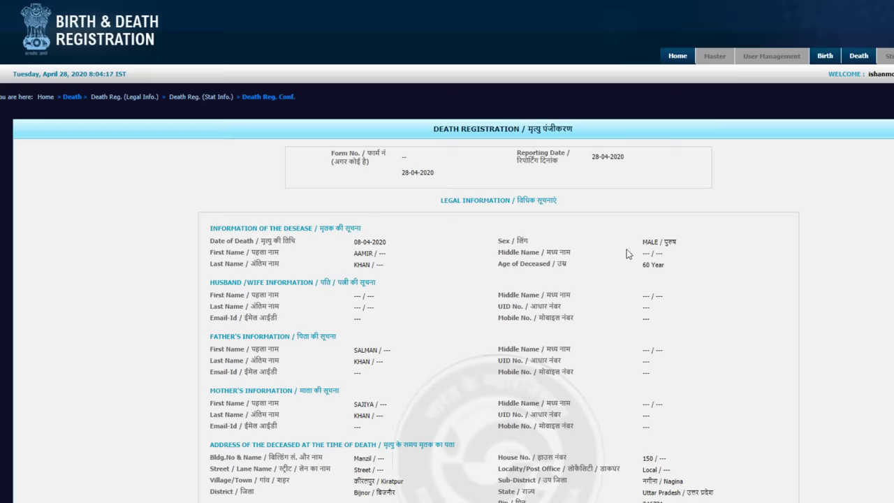
Review the entered details in the death registration summary and submit the application
scroll(626, 254, down, 2)
scroll(611, 278, down, 2)
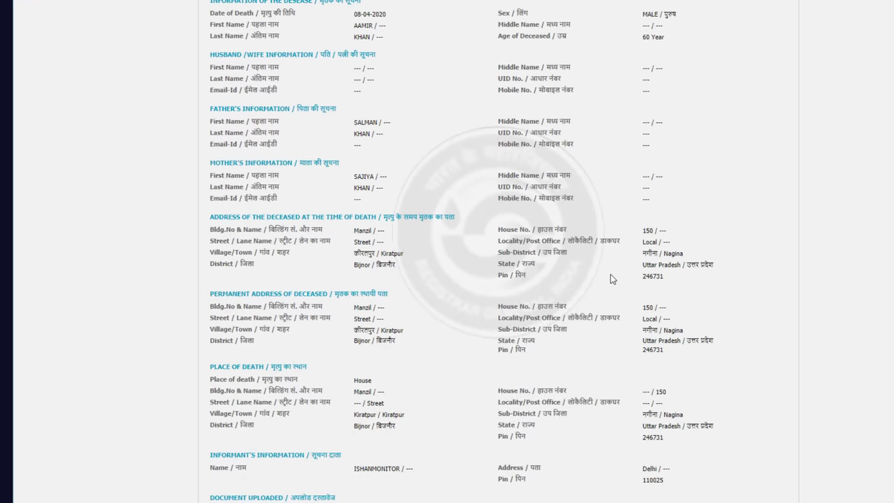
scroll(612, 279, down, 2)
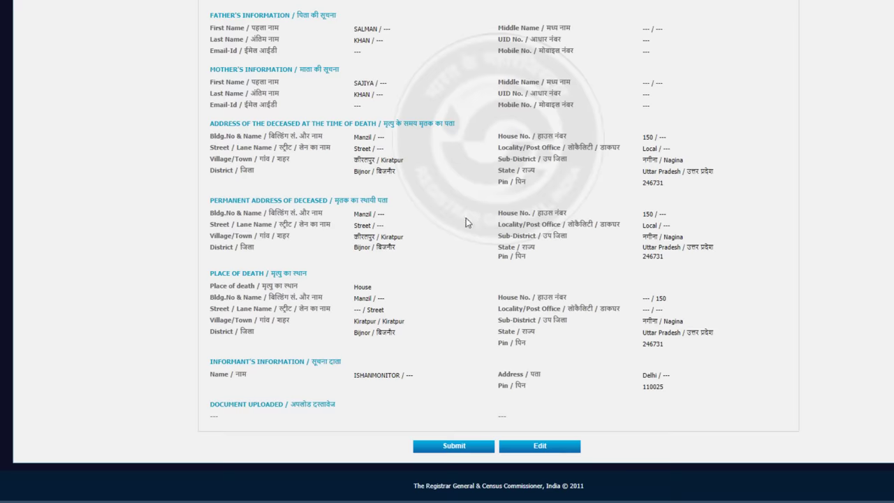
click(455, 445)
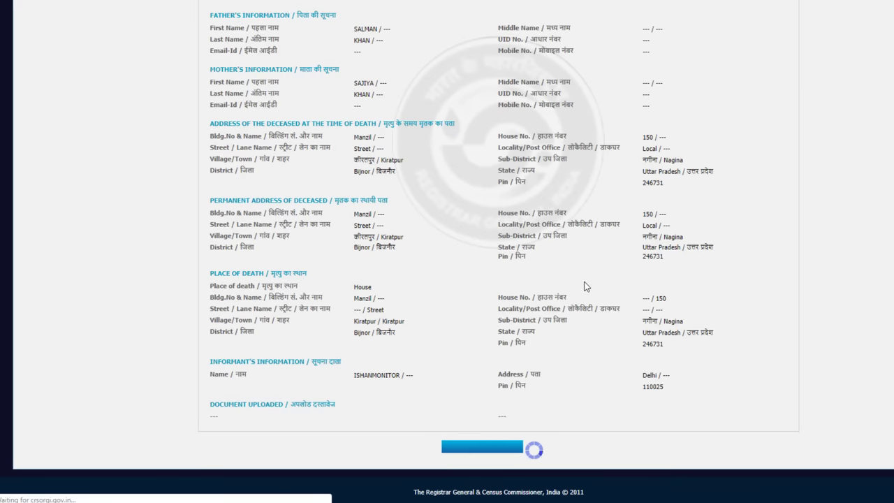
scroll(585, 286, up, 2)
scroll(585, 286, up, 3)
scroll(586, 286, down, 5)
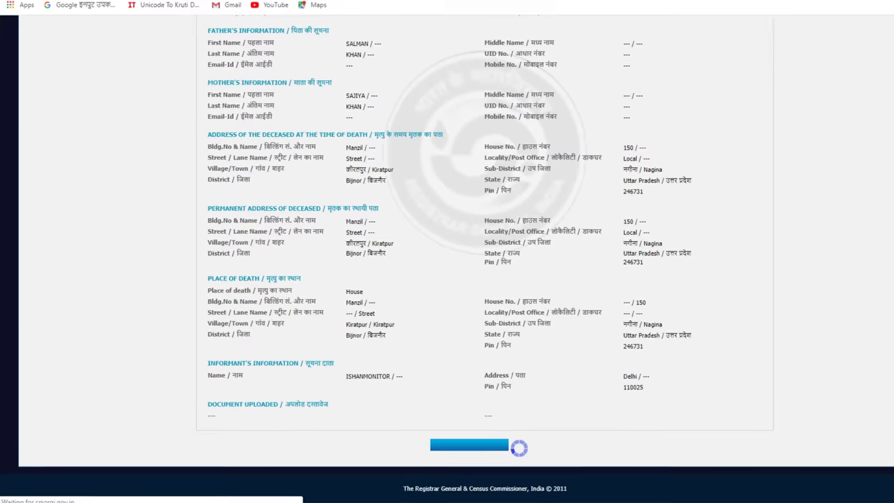
Load the crsorgi.gov.in login page in the current browser tab
click(149, 37)
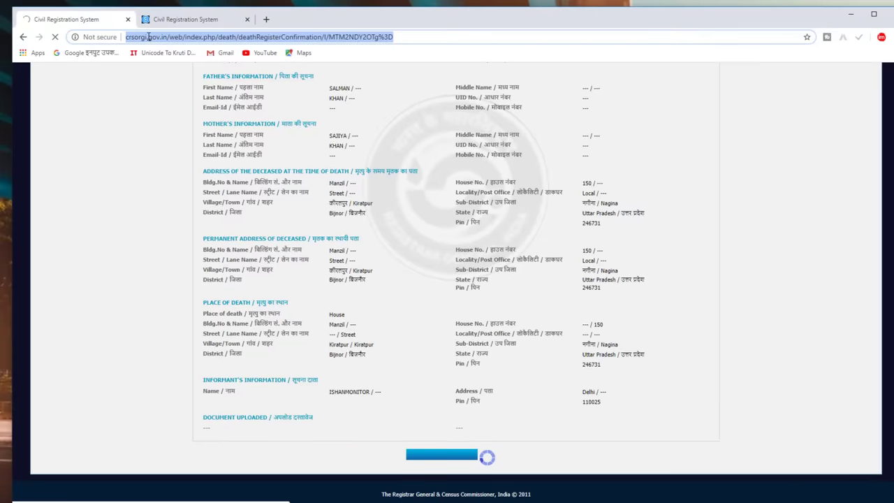
text(crs)
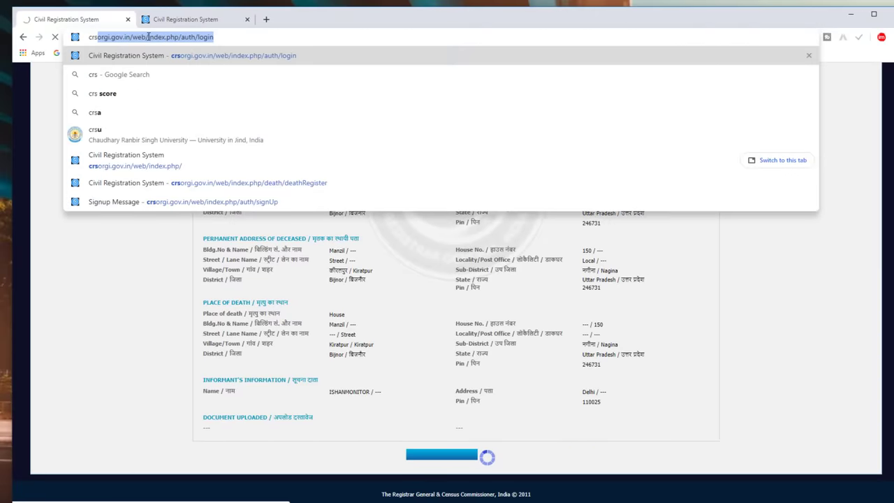
key(Return)
Log in to the portal again with the user ID, account password and captcha code
click(657, 196)
click(655, 225)
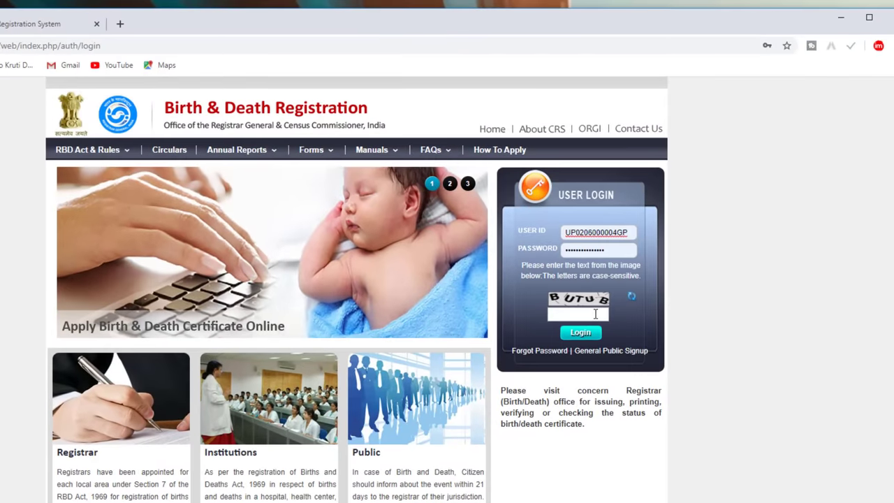
click(636, 270)
text(BUTU)
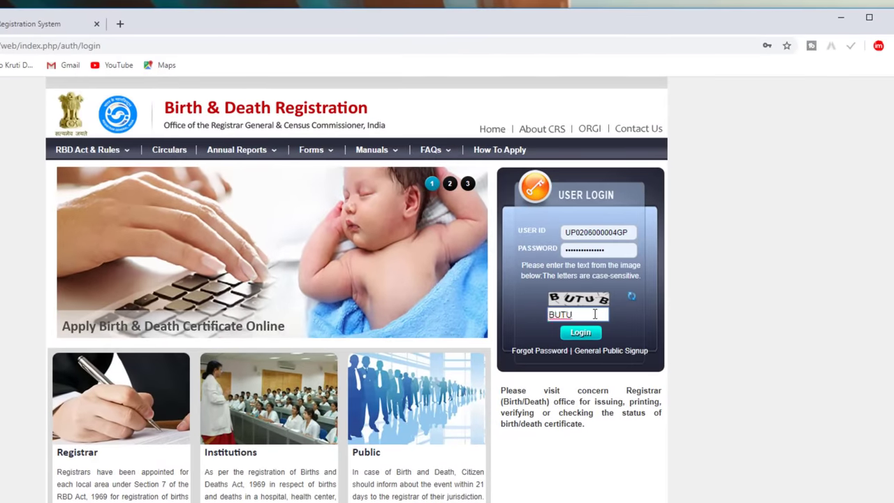
text(B)
click(591, 332)
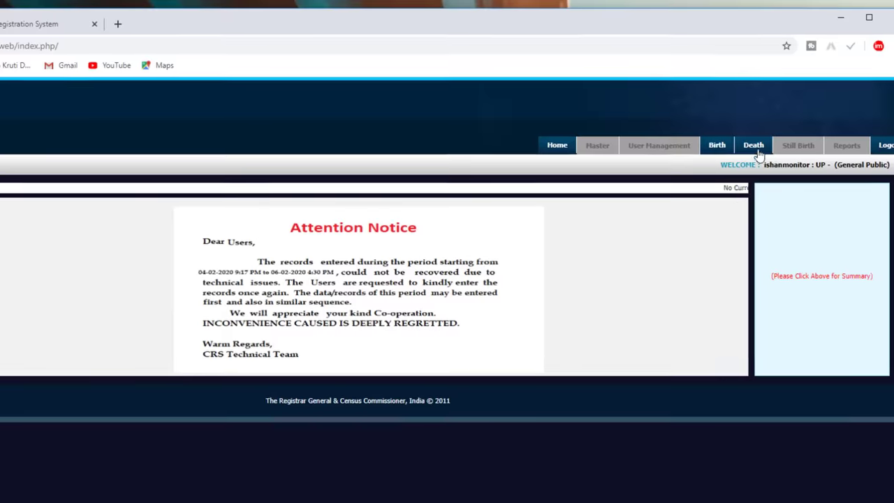
Open the print report of the submitted death application and review both pages, highlighting the registrar office named in the closing note
mouse_move(753, 144)
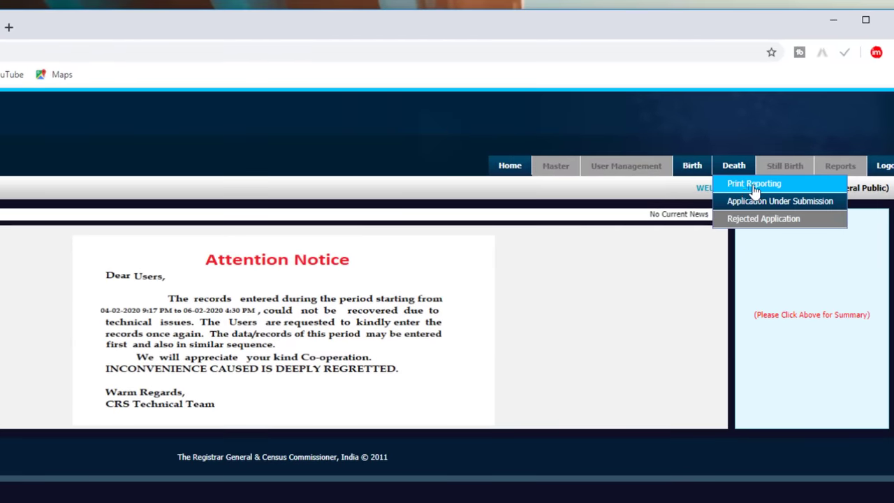
click(757, 185)
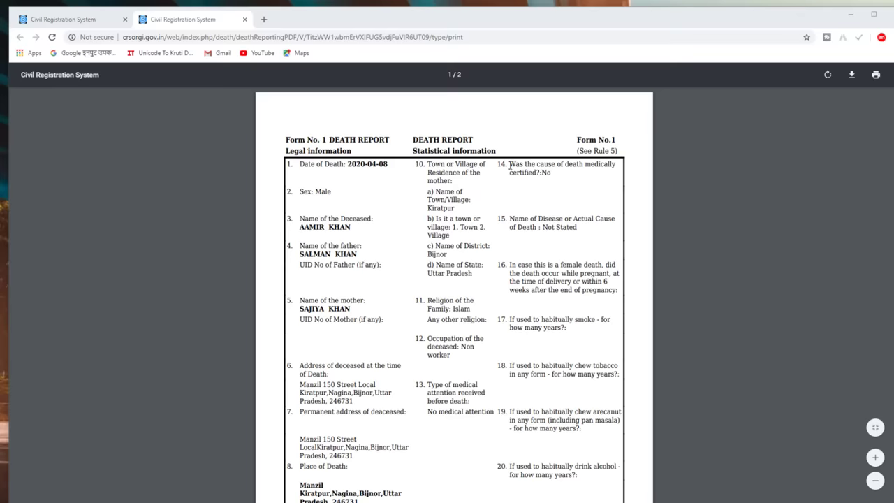
scroll(566, 304, down, 8)
scroll(566, 306, down, 2)
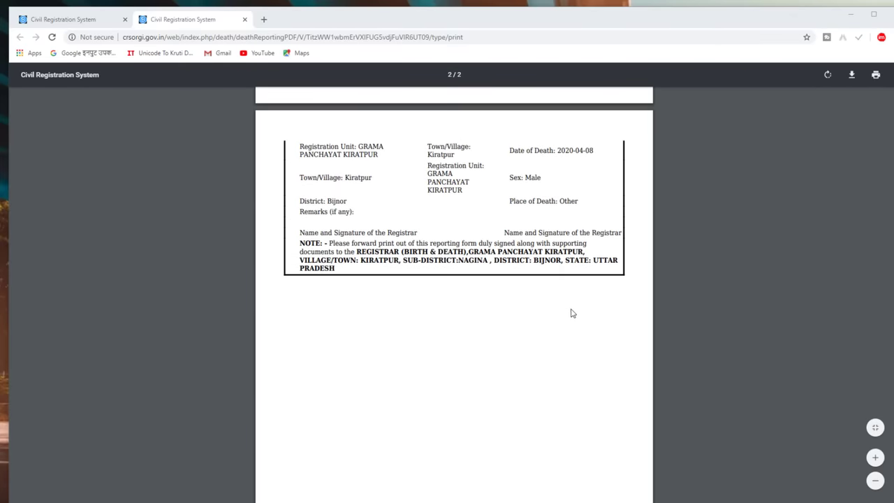
scroll(571, 310, up, 7)
scroll(524, 323, down, 6)
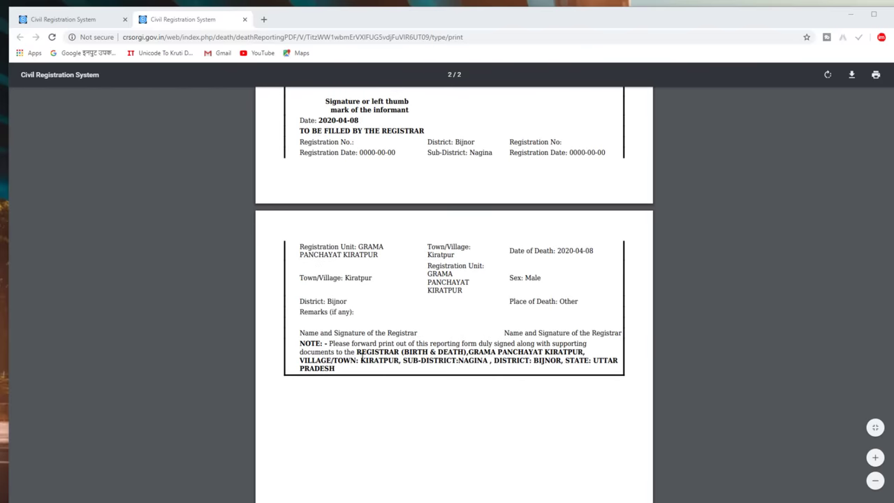
drag(357, 353, 650, 374)
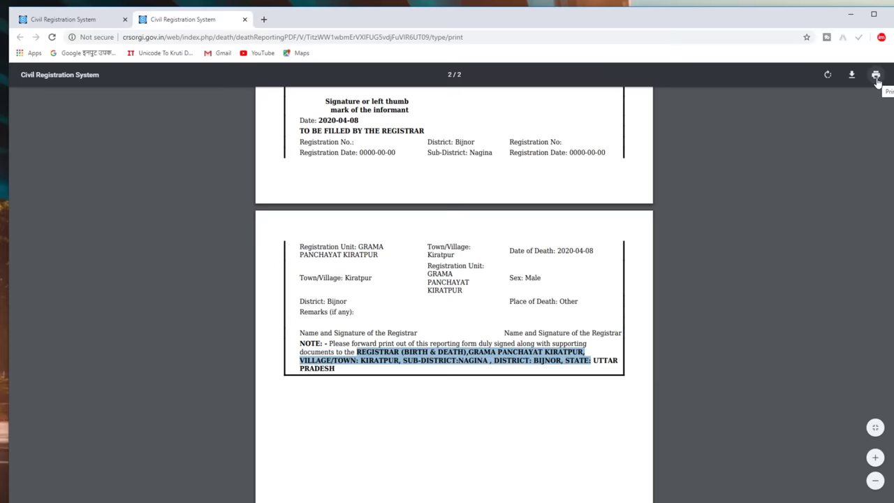
Download the death report PDF to the desktop as mpdf and select the saved file there
click(851, 74)
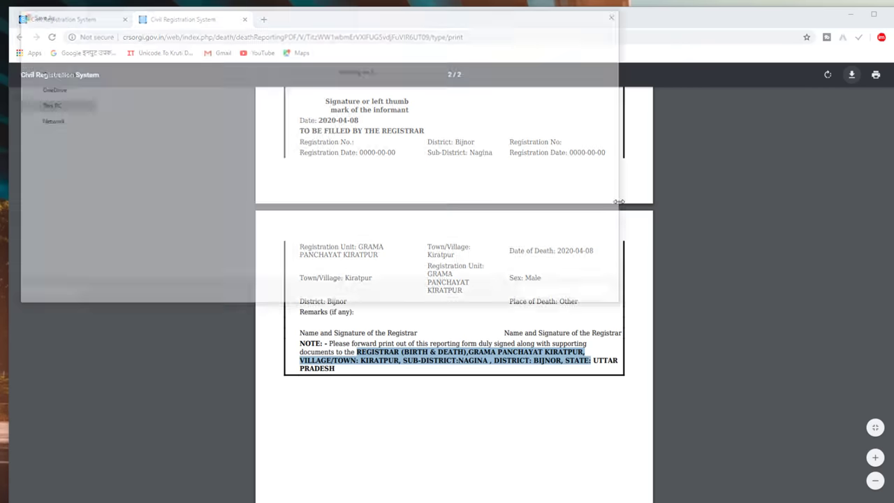
click(545, 293)
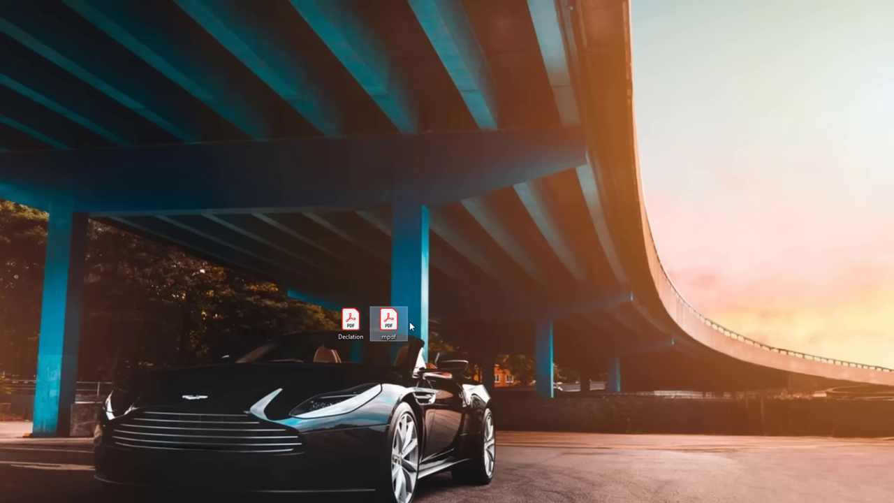
mouse_move(395, 322)
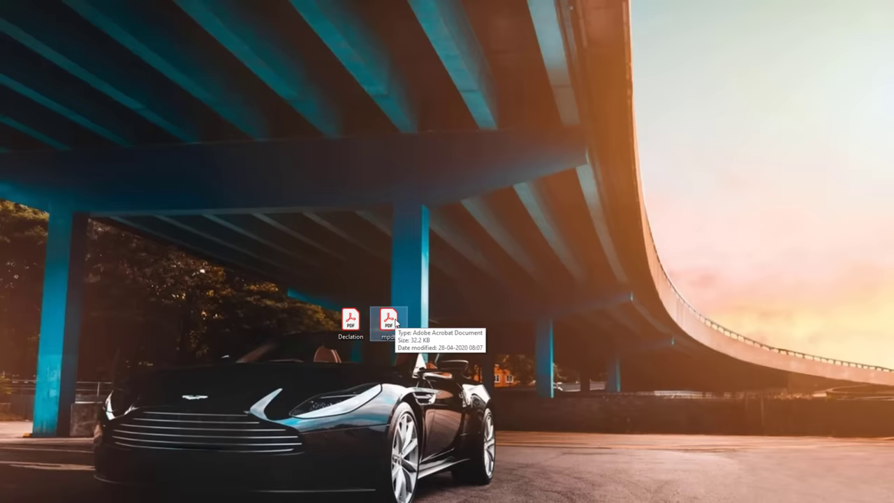
click(393, 322)
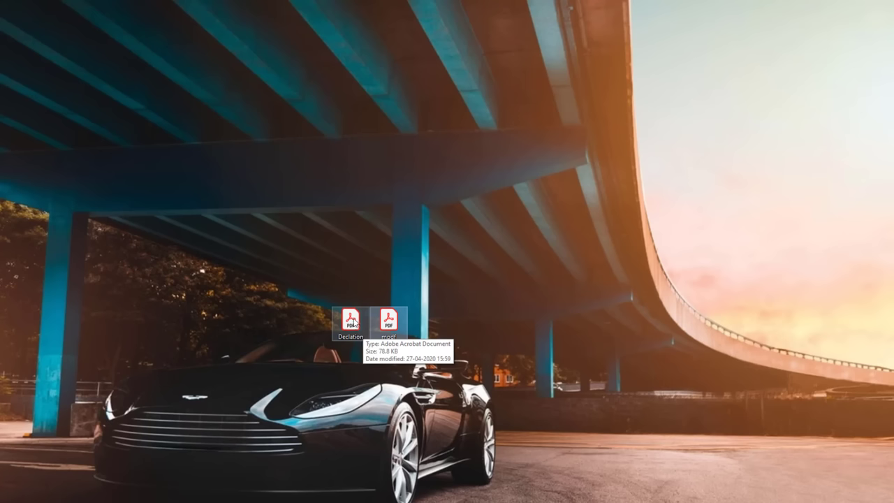
Open the Declation PDF from the desktop, with the tools pane collapsed, and highlight the declarant's name, parent or spouse, and address blanks
double_click(354, 321)
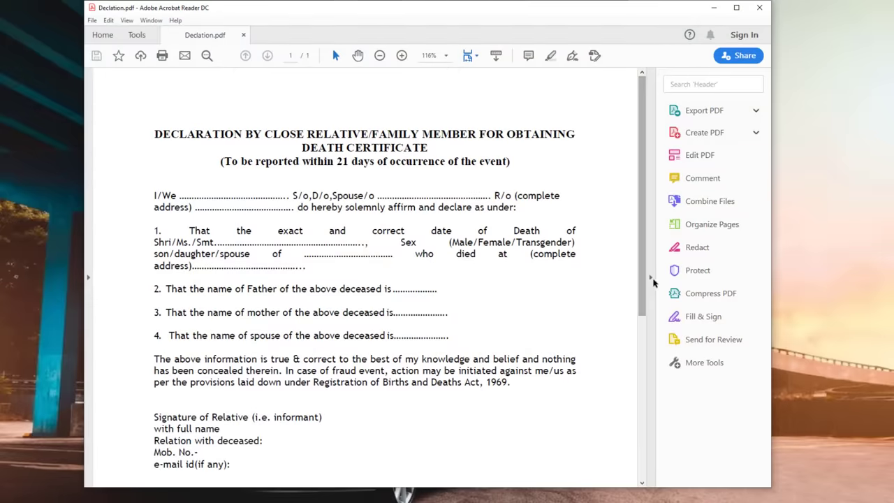
click(651, 279)
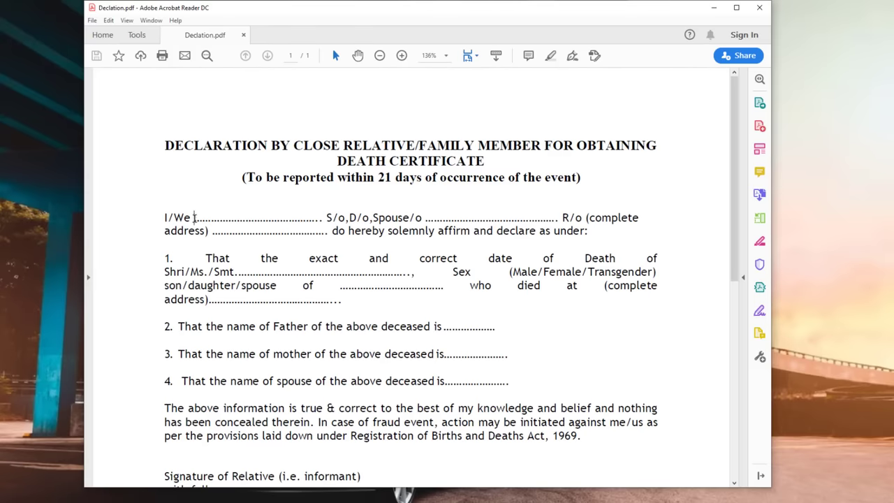
drag(194, 217, 323, 217)
drag(425, 217, 559, 220)
drag(220, 233, 318, 239)
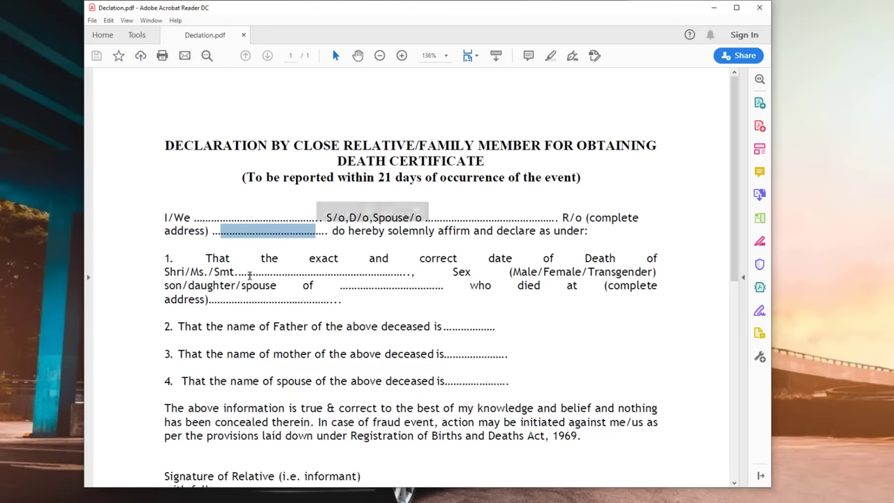
Go through the declaration's blanks for the deceased's name, relation and place of death, and the father's, mother's and spouse's names
drag(241, 275, 413, 274)
click(344, 287)
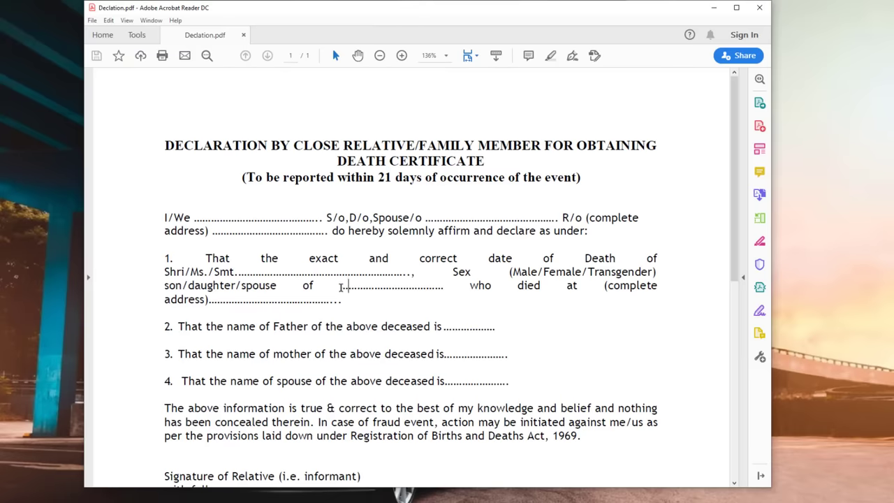
drag(343, 287, 435, 286)
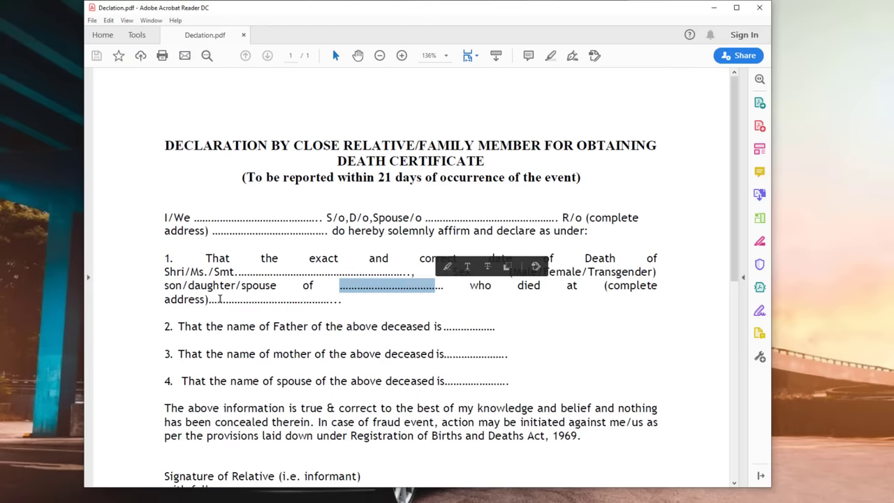
drag(217, 301, 330, 301)
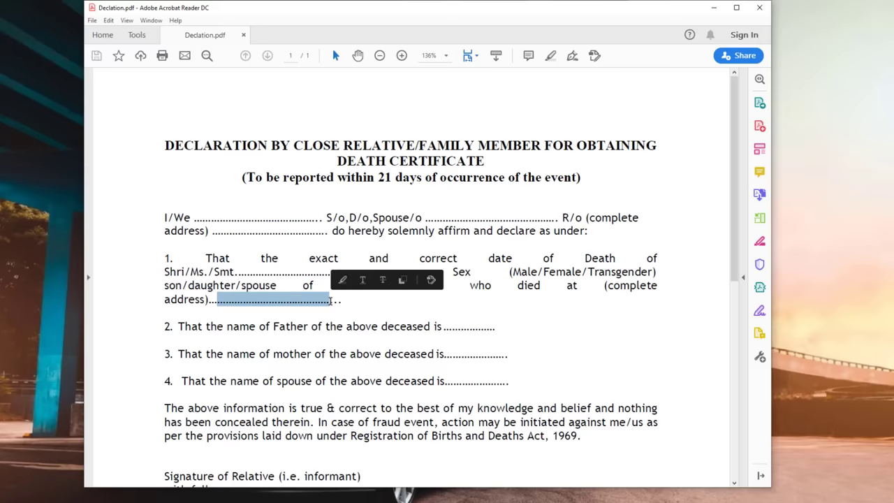
drag(445, 327, 510, 362)
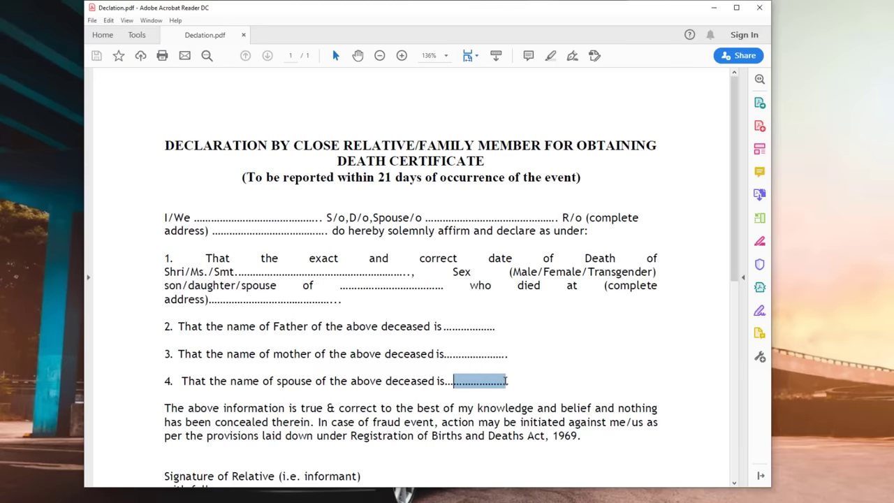